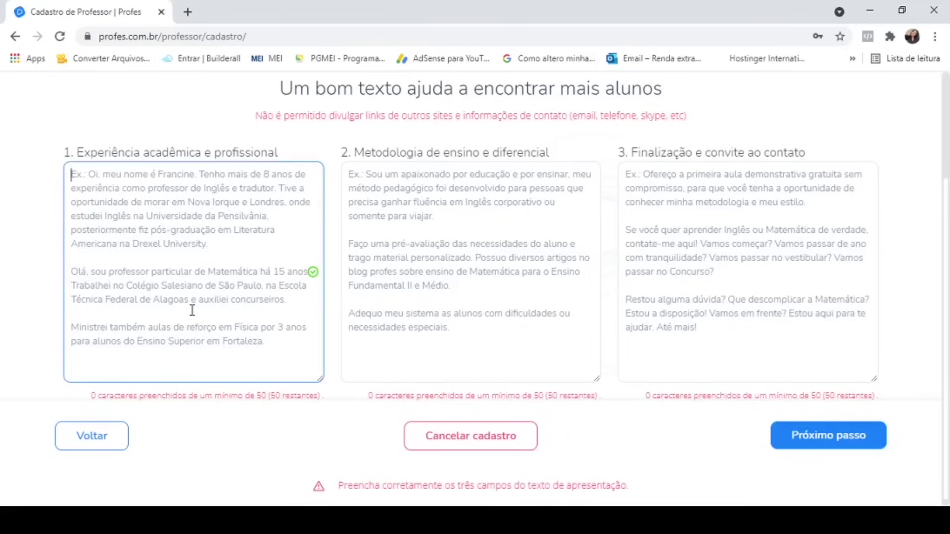
type("Essa ")
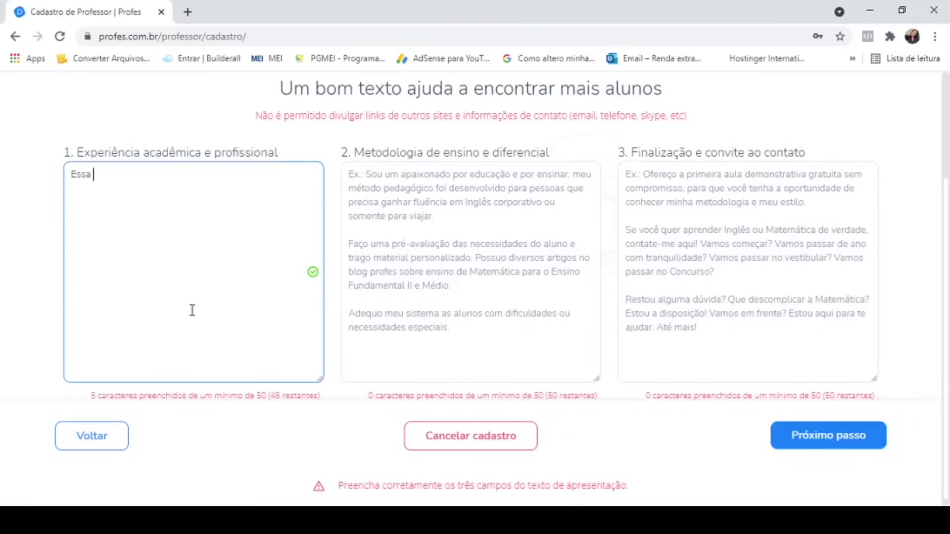
type("é uma conta tex")
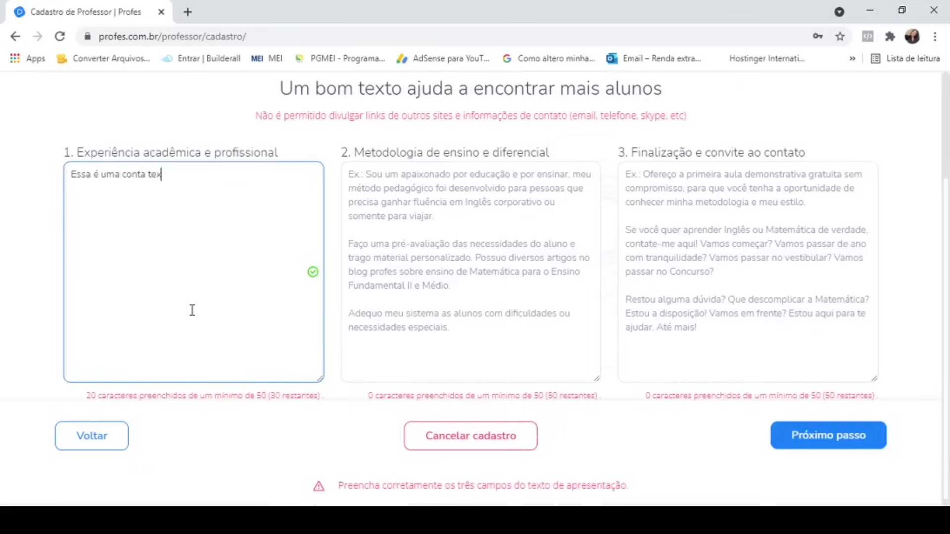
key("BackSpace")
type("ste")
key("ctrl+a")
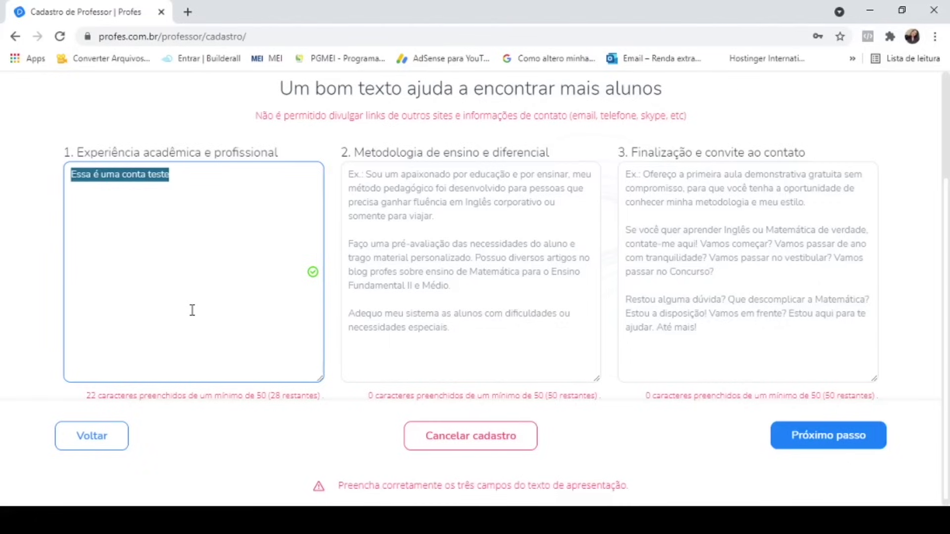
key("BackSpace")
Step: Begin the academic and professional experience text with an introduction giving the teacher's first name and "sou formada em gestão comercial."
type("Meu")
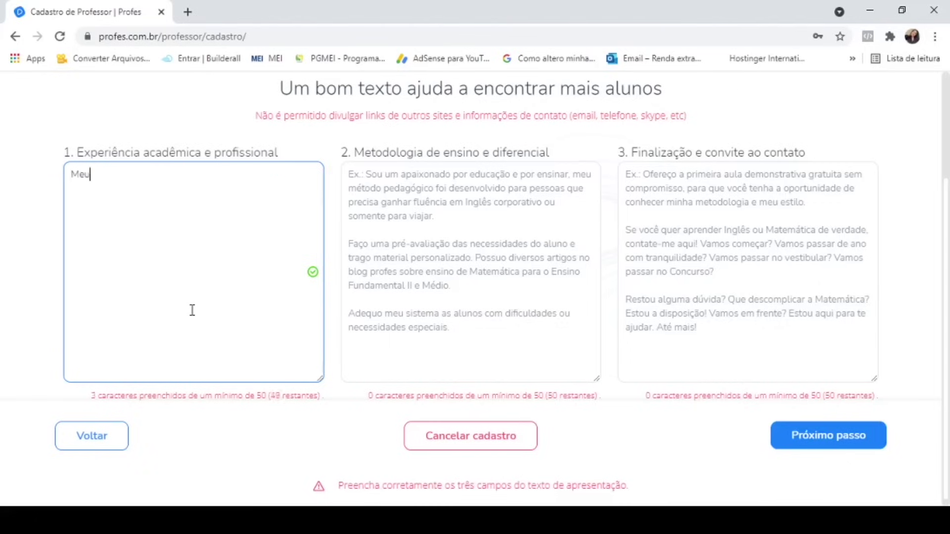
type(" nome é Francine")
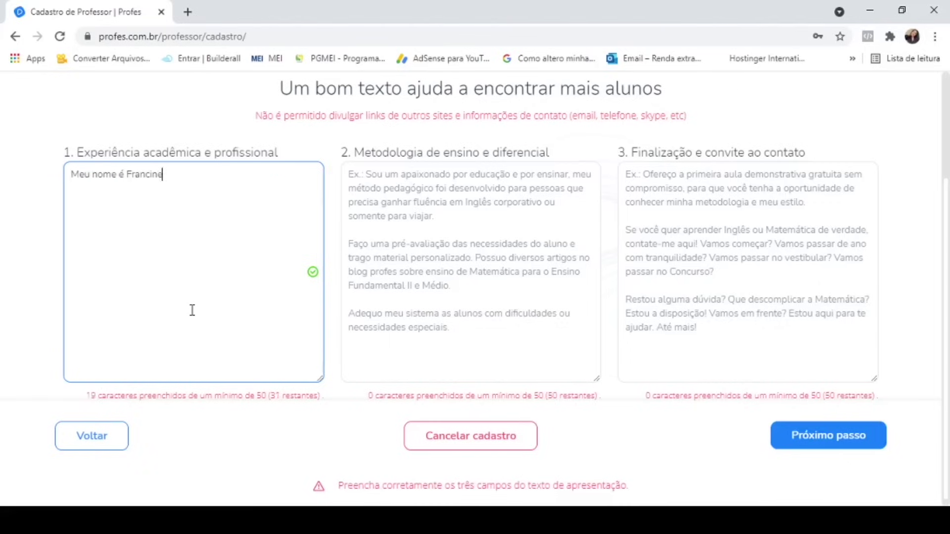
type(" e sou formada ")
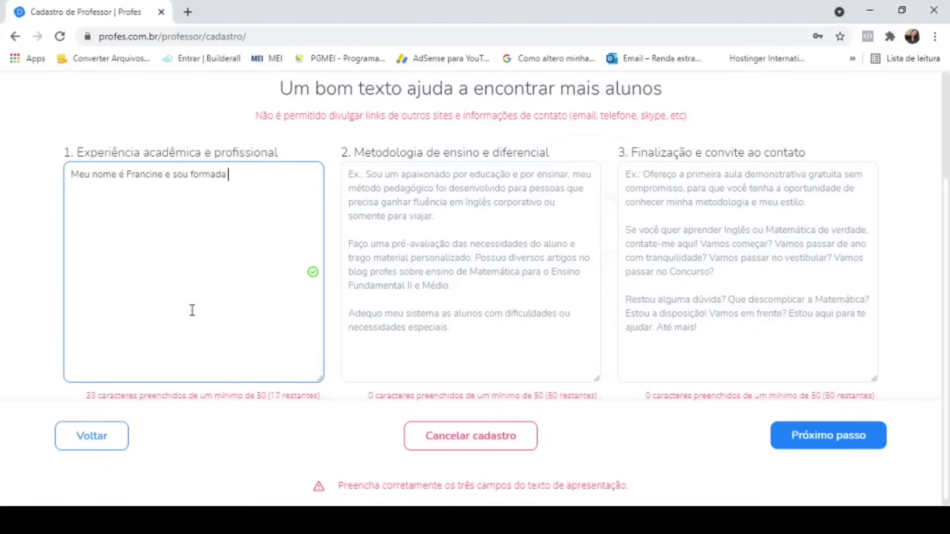
type("em gestão comercial. Porr")
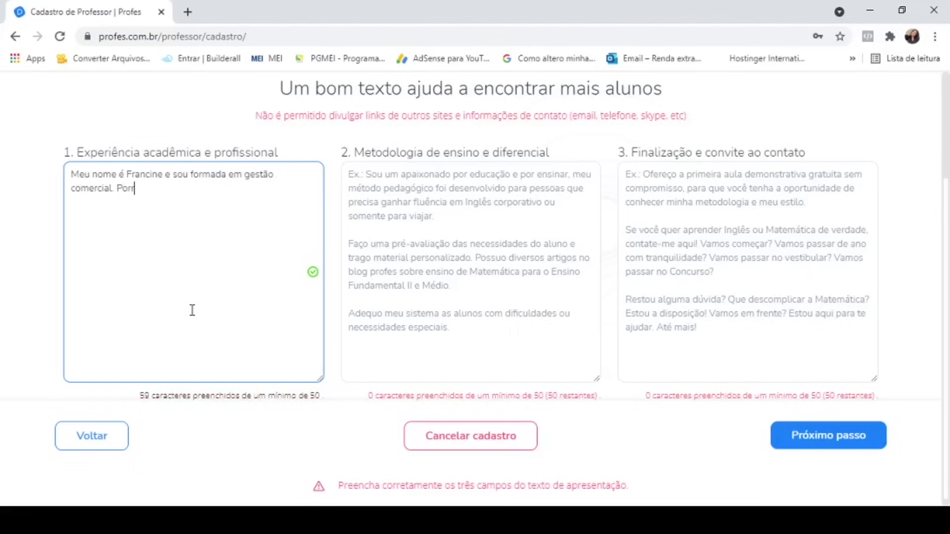
key("BackSpace")
key("BackSpace")
key("BackSpace")
Step: Add the sentence "Tive a oportunidade de empreender em diversas áreas ao longo dos últimos 5 anos" to the experience text
type("Tive a oportunidade de em")
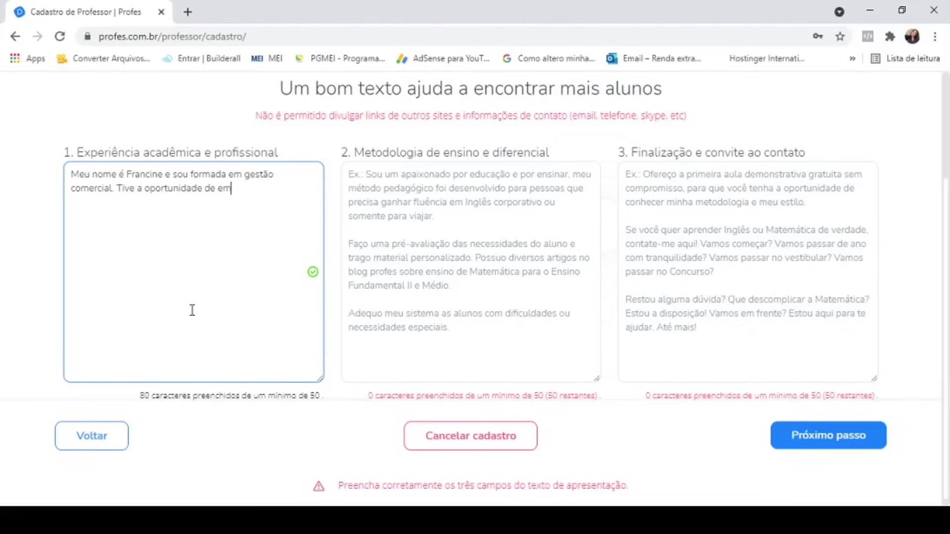
type("preender em div")
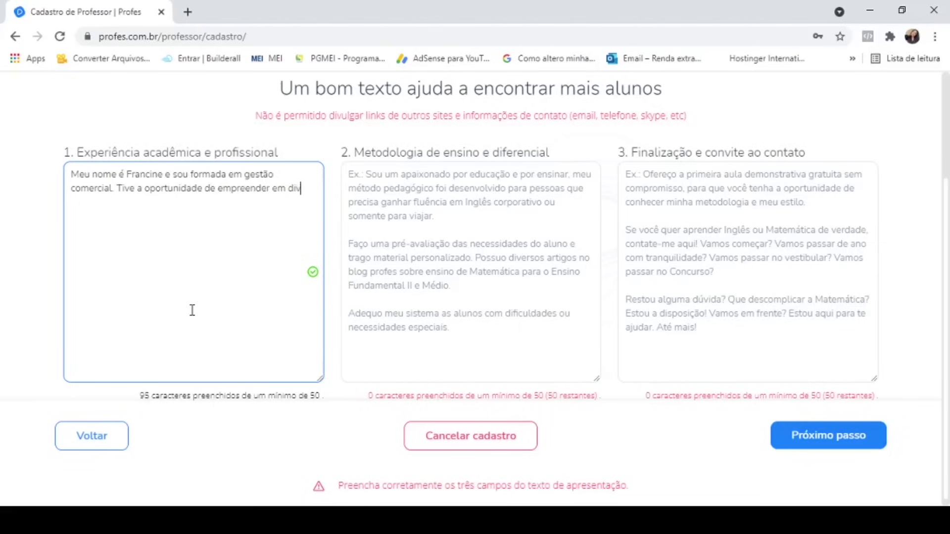
type("ersas áreas ao longo")
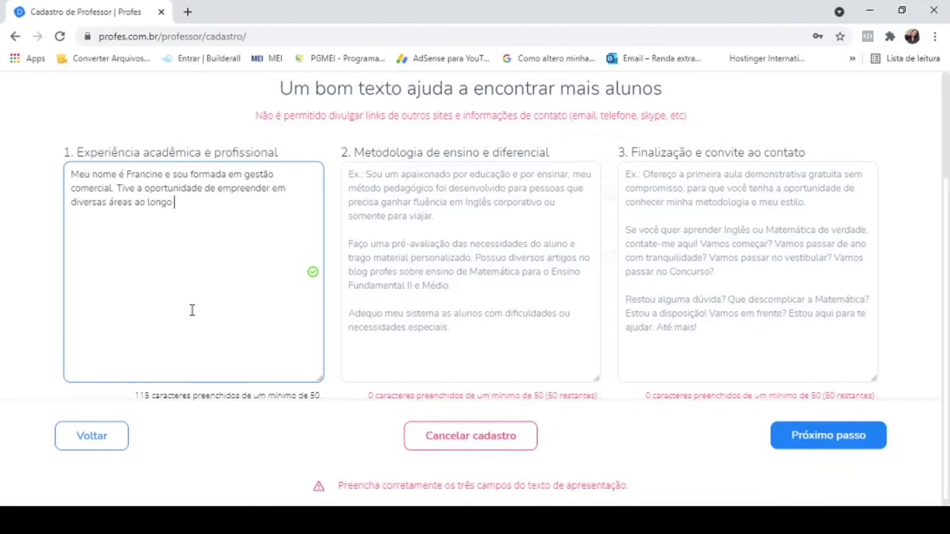
type(" dos ultimsmos 5 a")
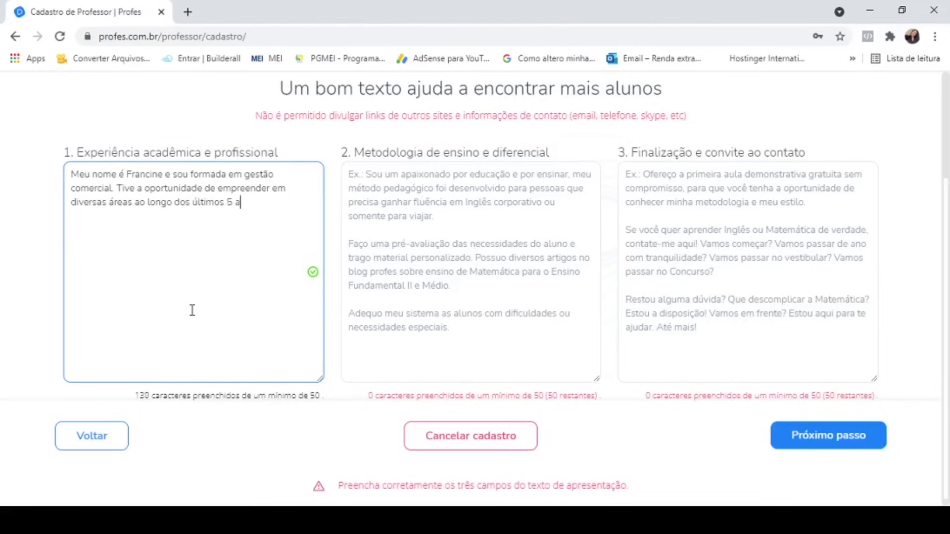
Step: Complete the experience text with "e por isso posso contribuir com seu aprendizado acerca desse tema"
type("nos e por isso po")
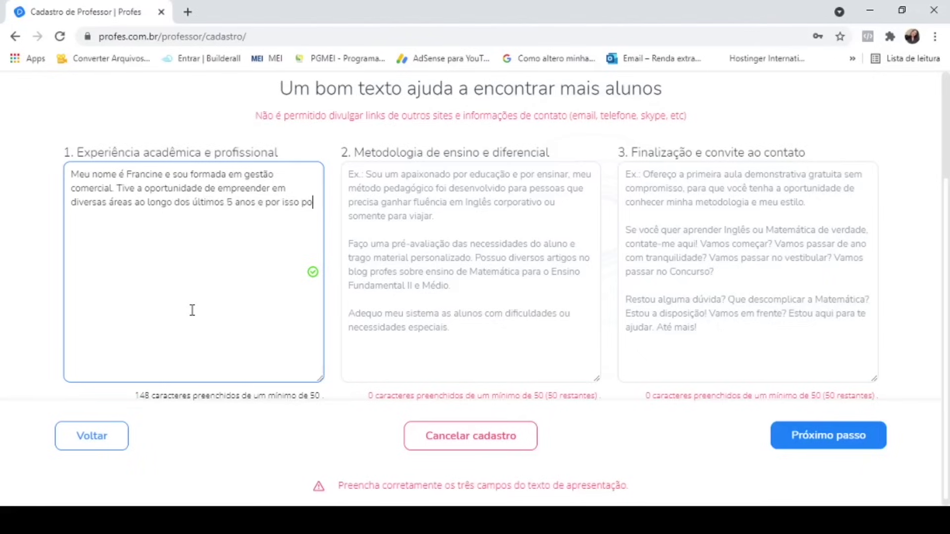
type("sso contribuir co")
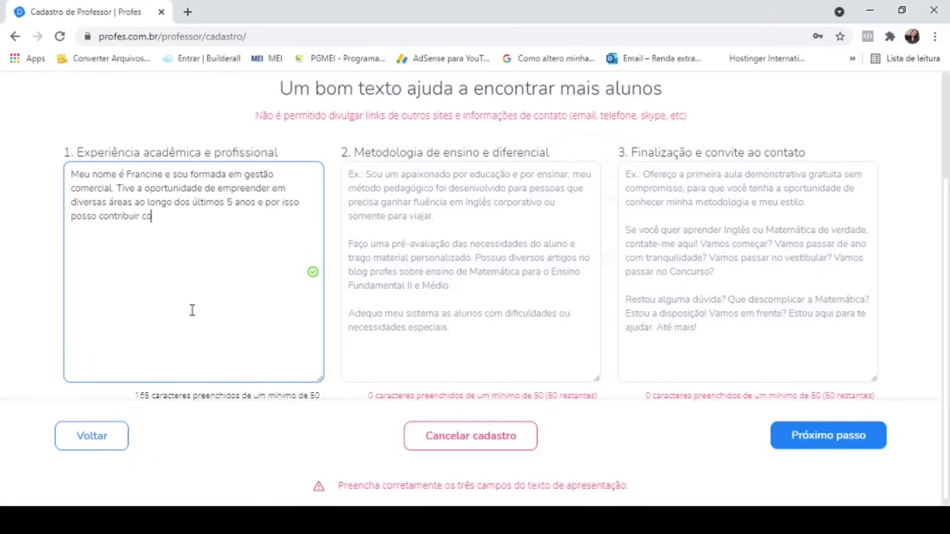
type("m seu aprendizad")
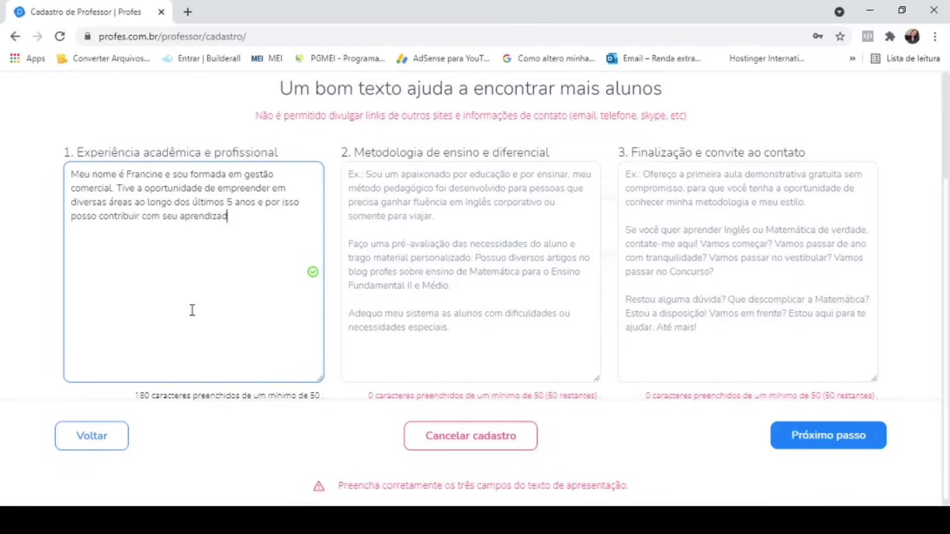
type("o acerca desse tempo")
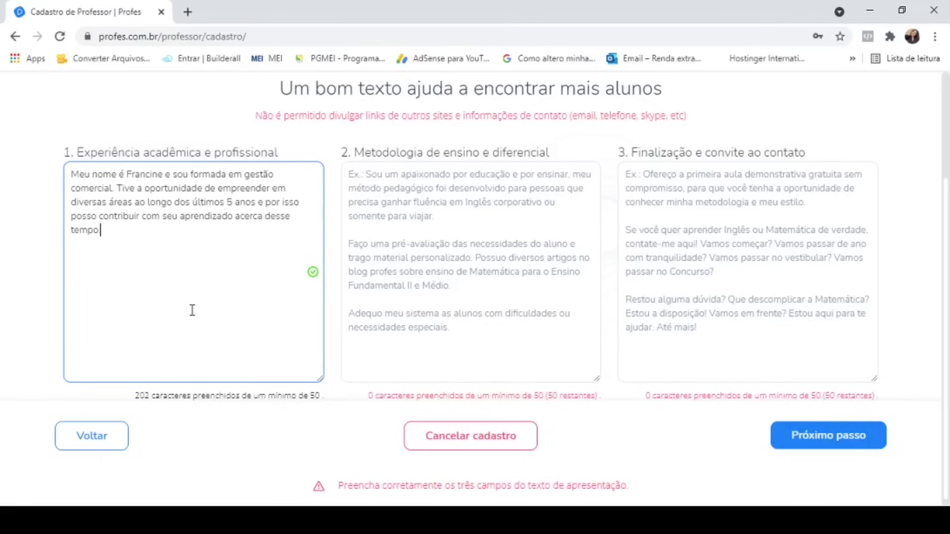
key("BackSpace")
key("BackSpace")
Step: Fill in the teaching methodology text with "Tenho experiência na área e por isso sei os desafios práticos enfrentados por quem precisa aprender."
key("Tab")
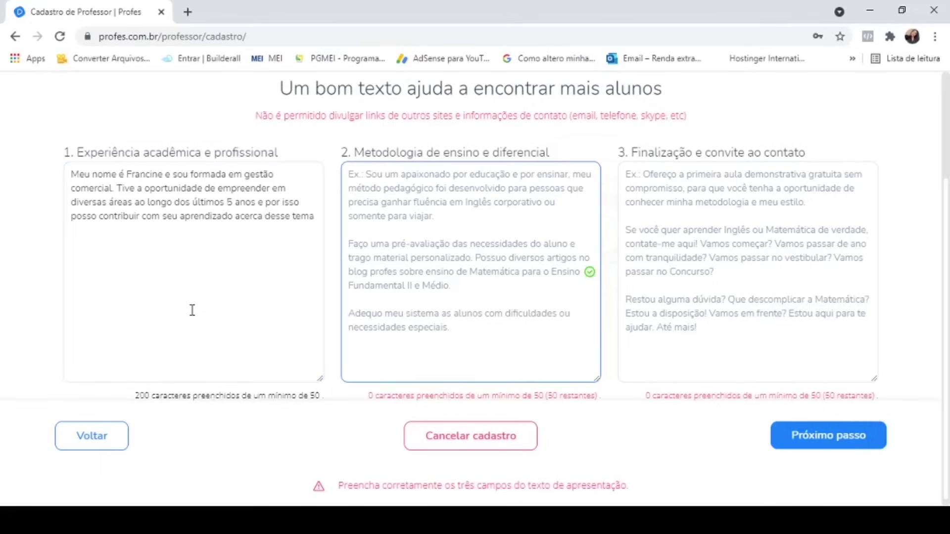
type("Q")
key("BackSpace")
type("Tenho exper")
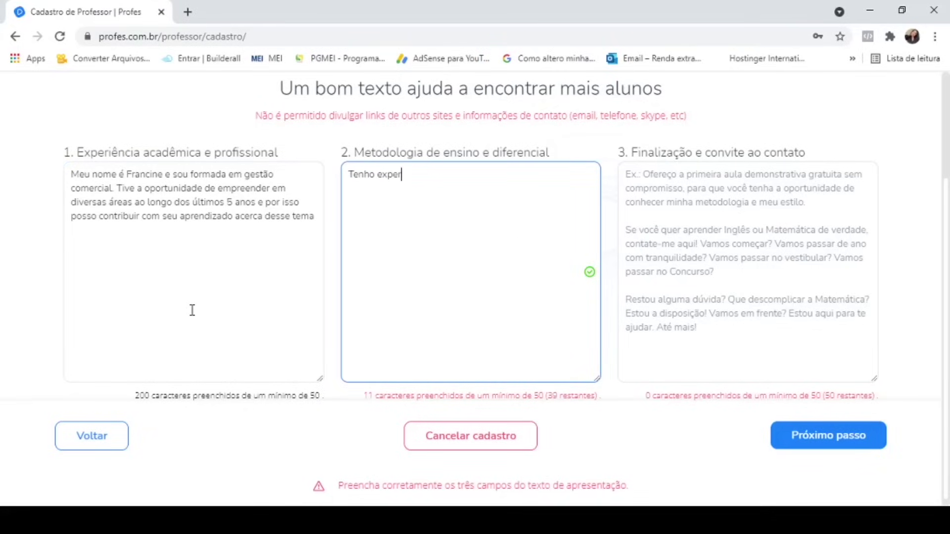
type("iência na área e por isso sei ")
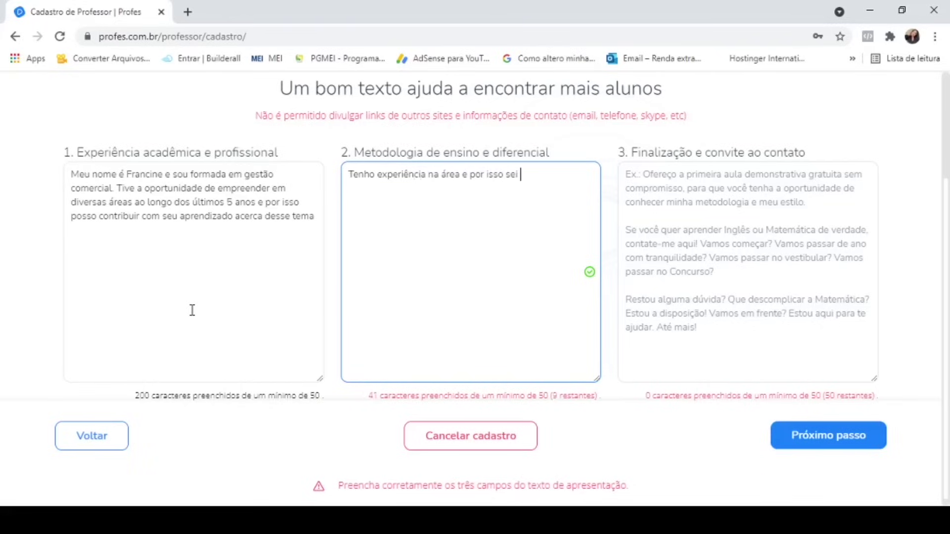
type("os desafios p")
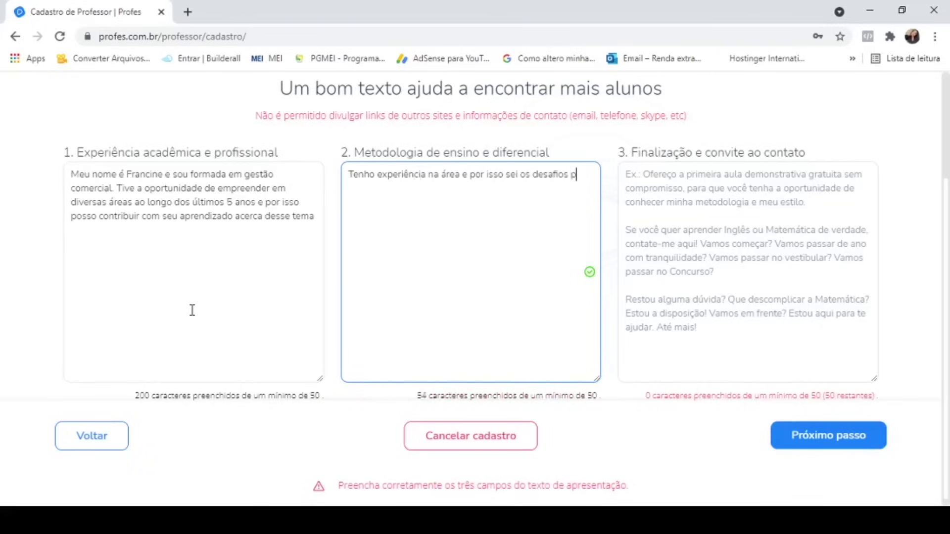
type("ráticos enfrentados por quem")
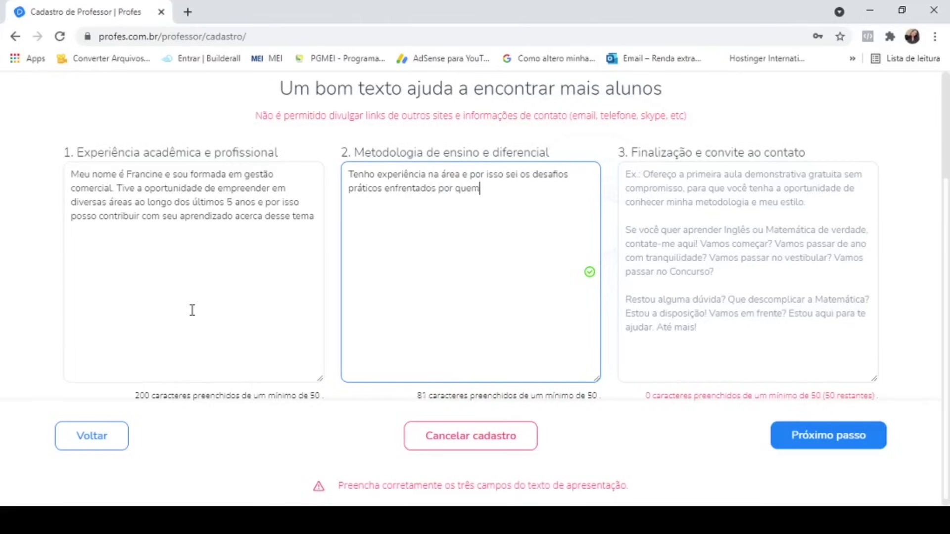
type(" precisa aprender.")
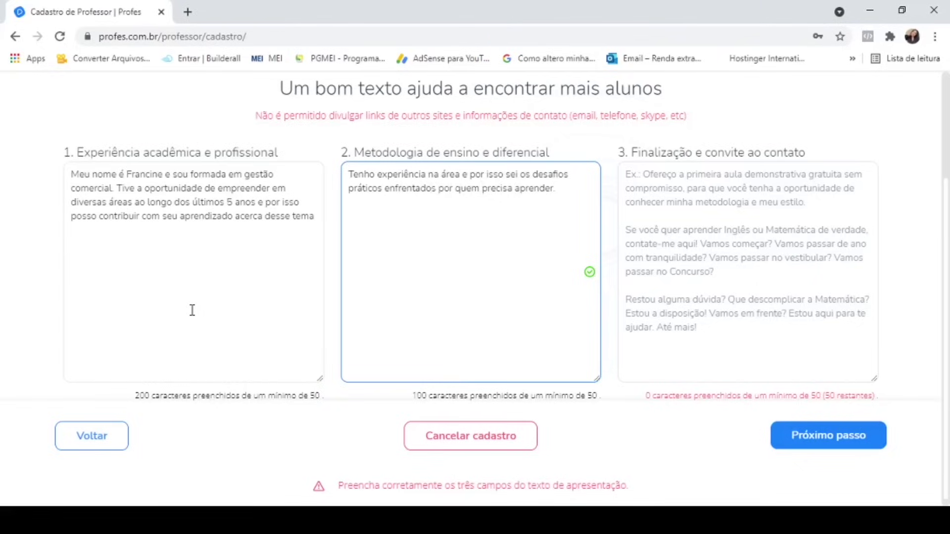
Step: Begin the closing and contact invitation text with "Ofereço um pacote de aulas"
key("Tab")
type("Ofere")
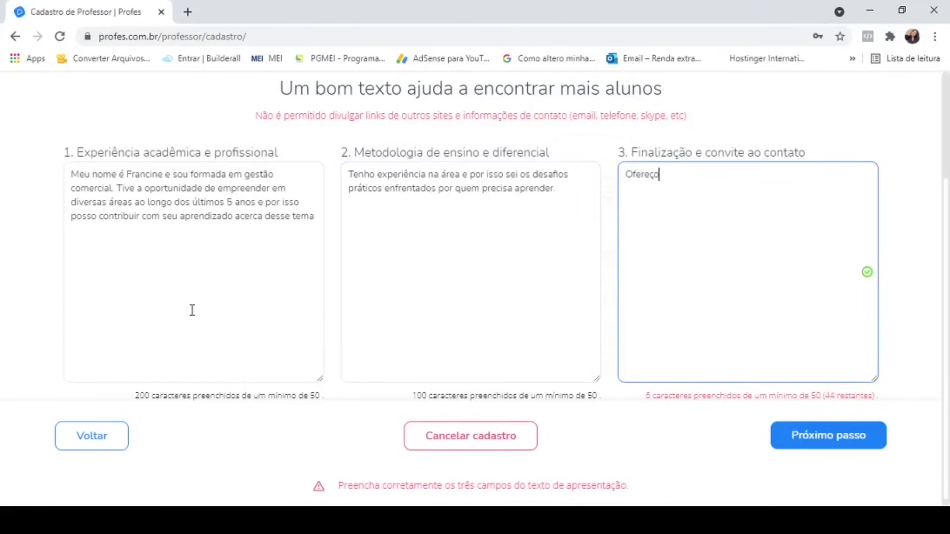
type("ço a primeira aul")
type("a")
key("BackSpace")
key("BackSpace")
key("BackSpace")
key("BackSpace")
key("BackSpace")
key("BackSpace")
key("BackSpace")
key("BackSpace")
key("BackSpace")
key("BackSpace")
key("BackSpace")
key("BackSpace")
key("BackSpace")
key("BackSpace")
key("BackSpace")
type("um pacote de aulas")
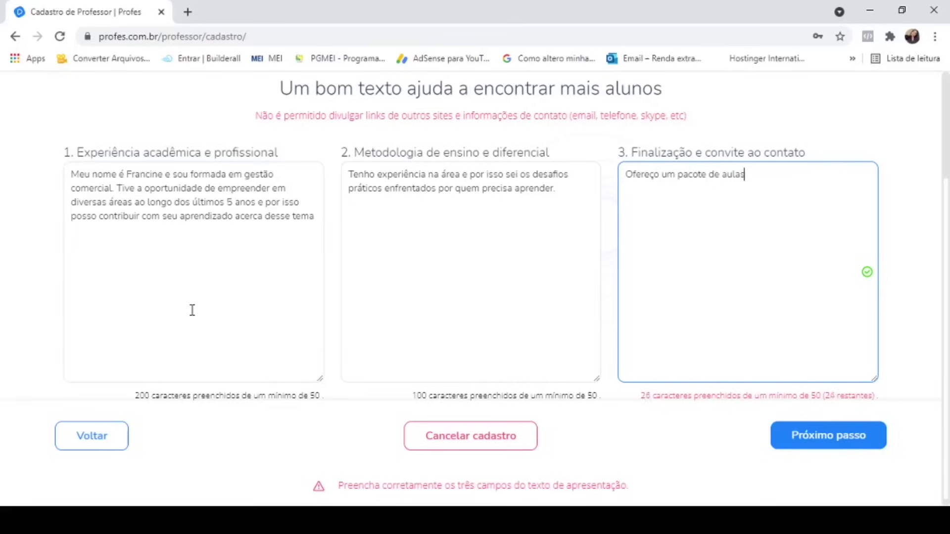
Step: Complete the closing text with "e caso você não goste seu dinheiro é garantido de volta" and proceed to the offered classes stage
type(" e caso você não goste ")
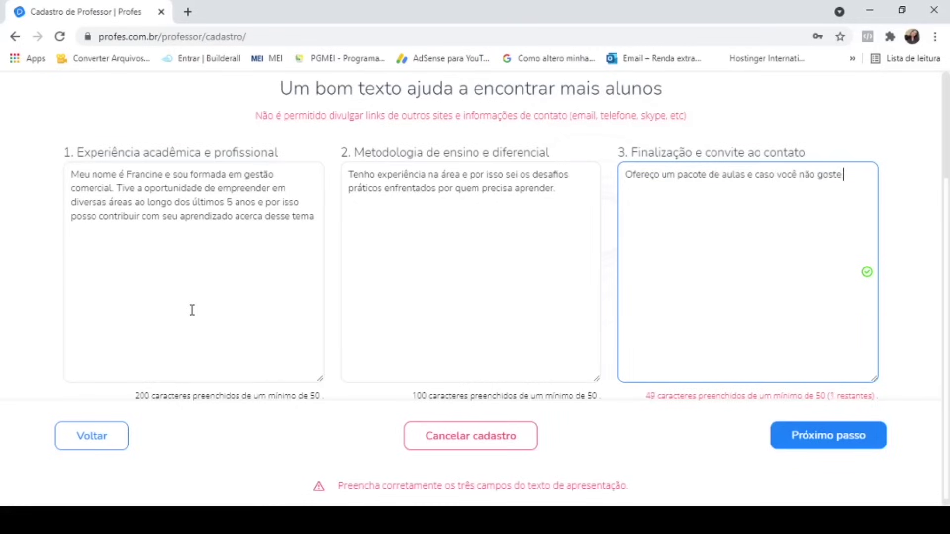
type("seu")
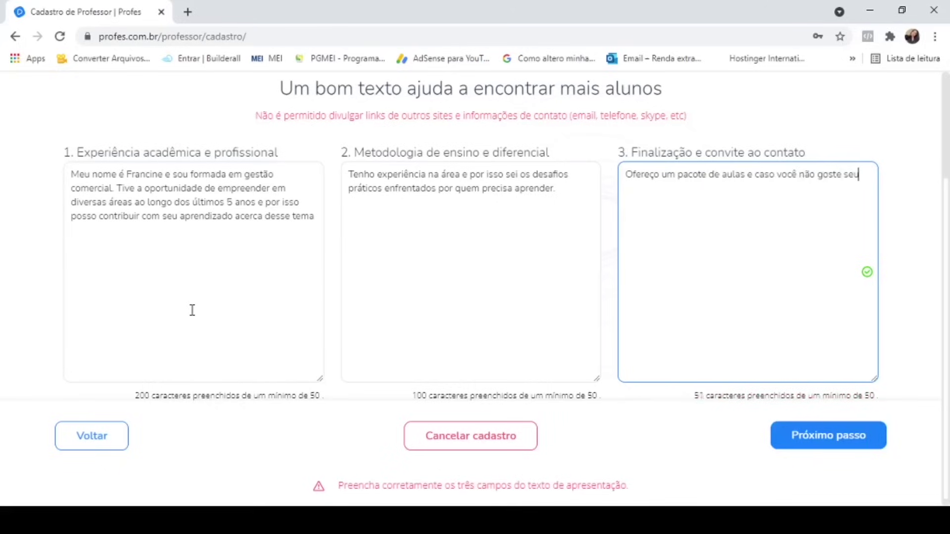
type(" dinheiro é garantido de v")
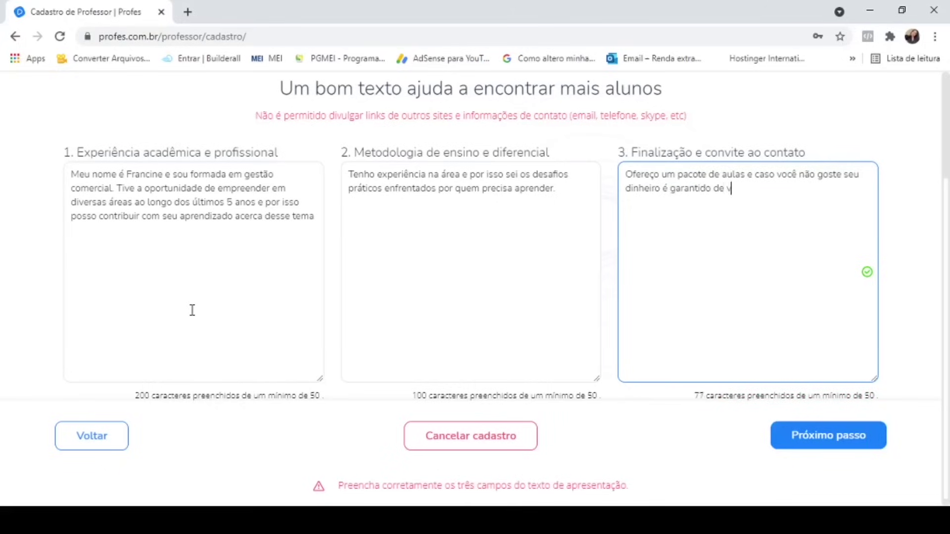
type("olta")
left_click(871, 441)
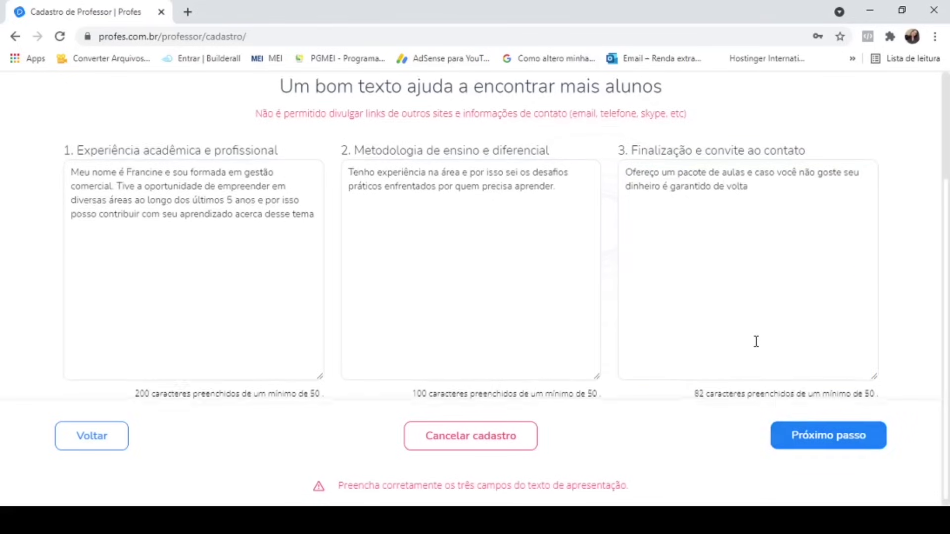
left_click(825, 439)
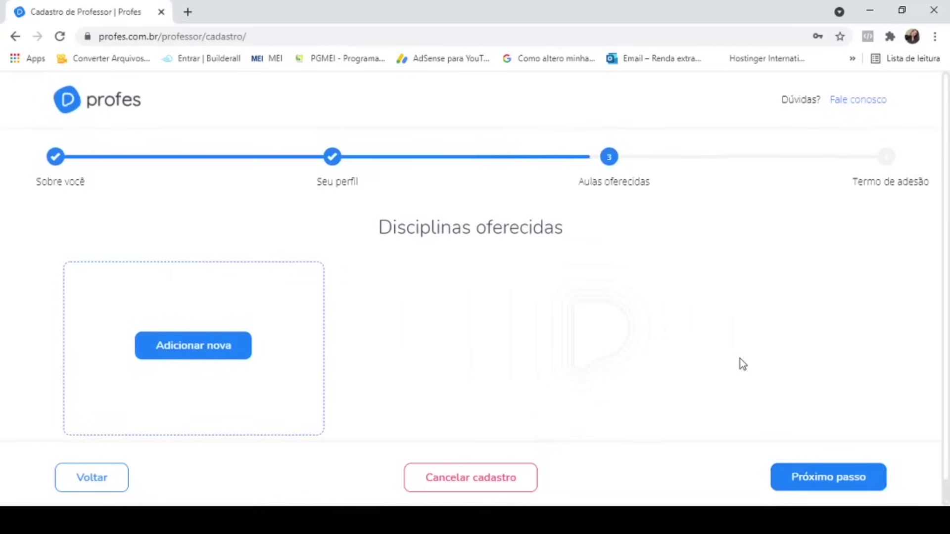
Step: Start adding a new discipline to the offered classes
scroll(352, 342, "down", 1)
left_click(229, 315)
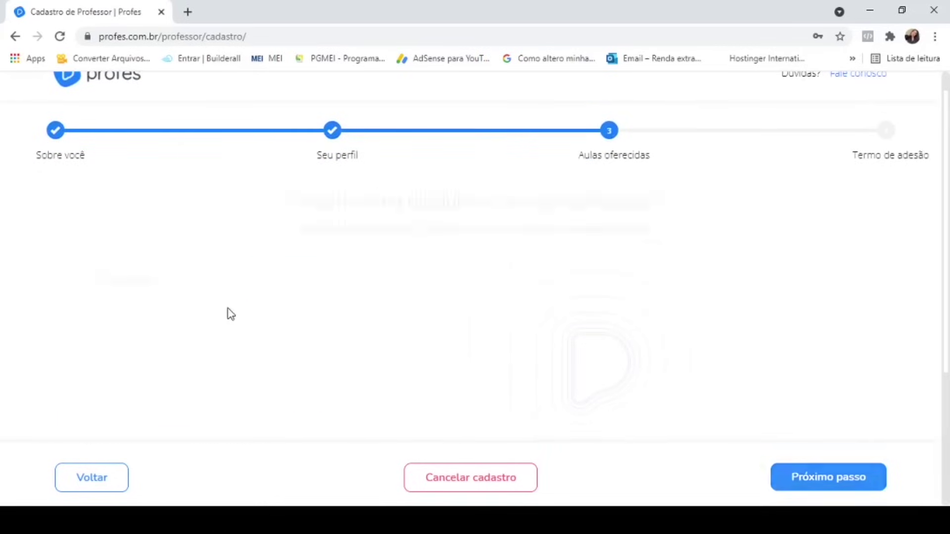
scroll(277, 258, "down", 3)
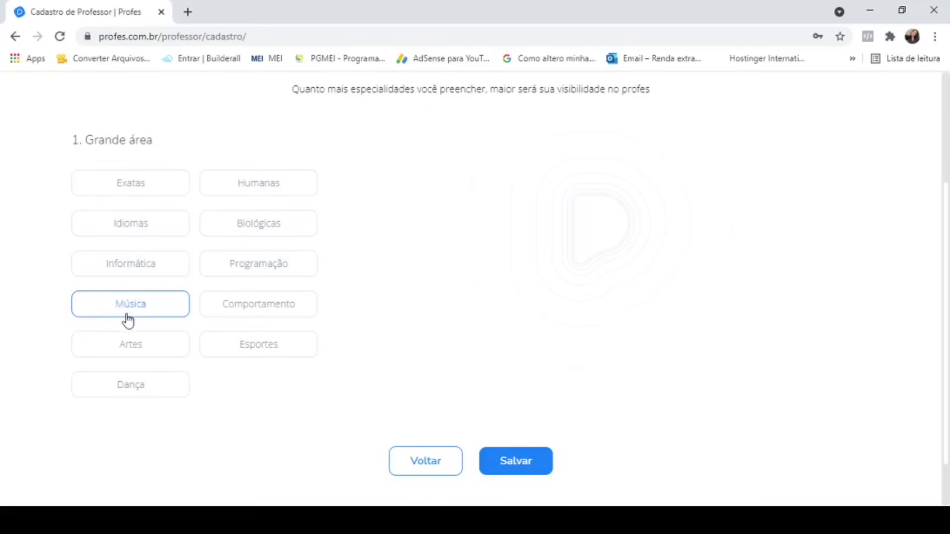
Step: Choose the Idiomas area with Inglês as the discipline and add the Básico specialty
left_click(172, 224)
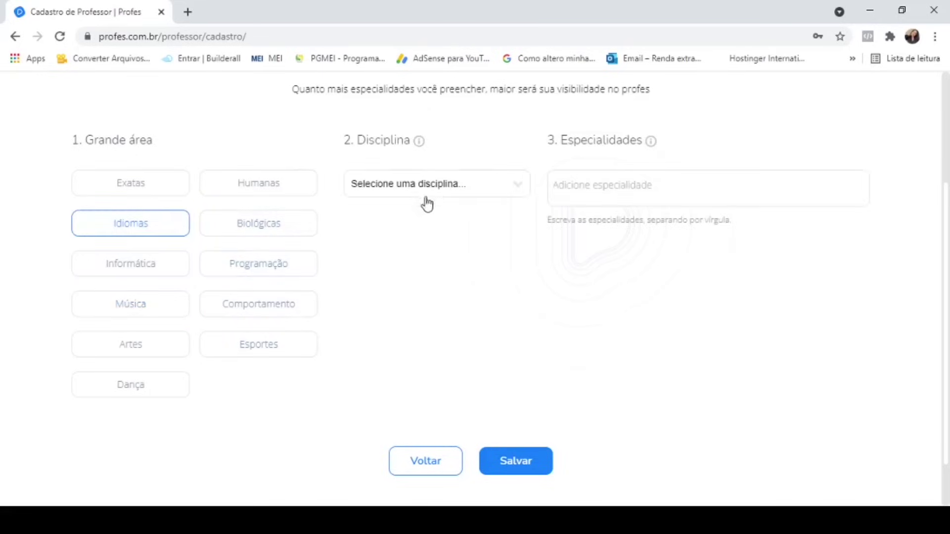
left_click(421, 219)
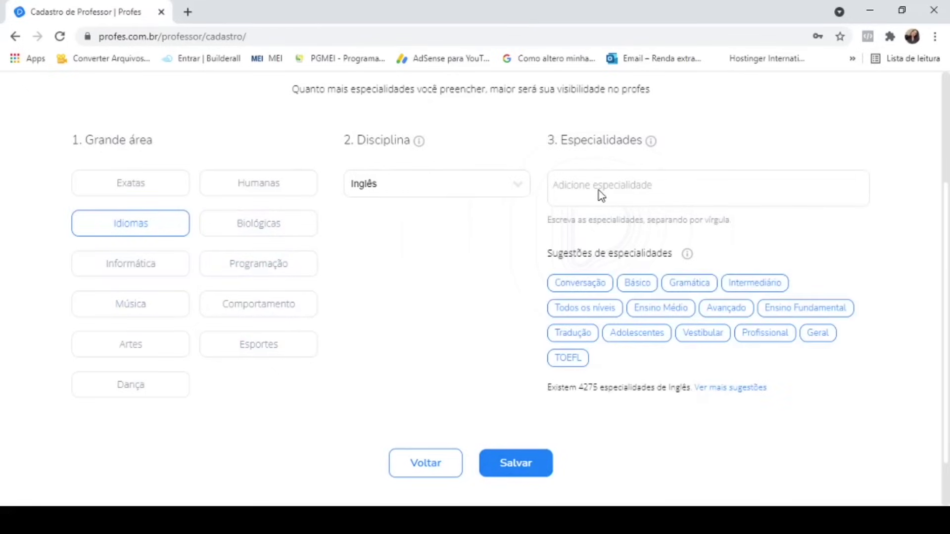
left_click(637, 283)
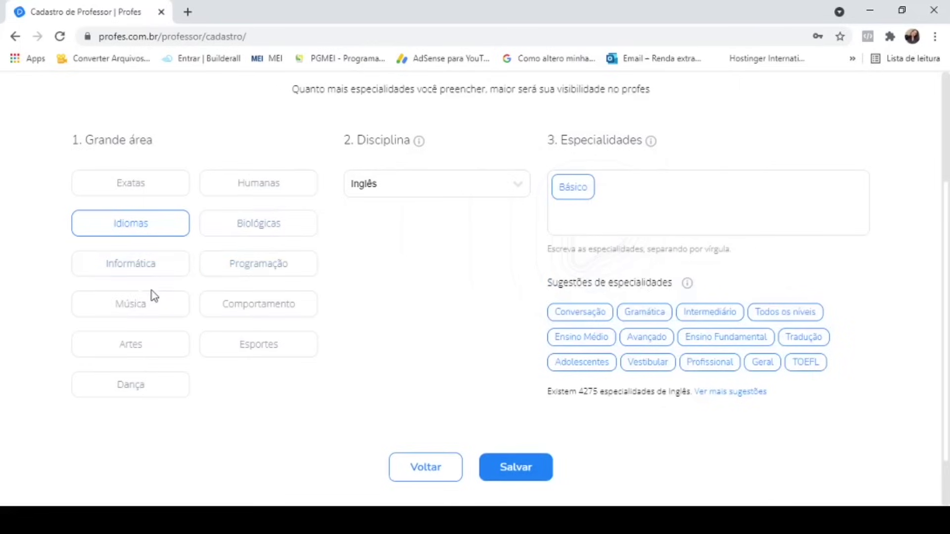
Step: Switch the new discipline to Comportamento with Coaching, add the Profissional and Desenvolvimento Humano specialties, and save it
left_click(229, 303)
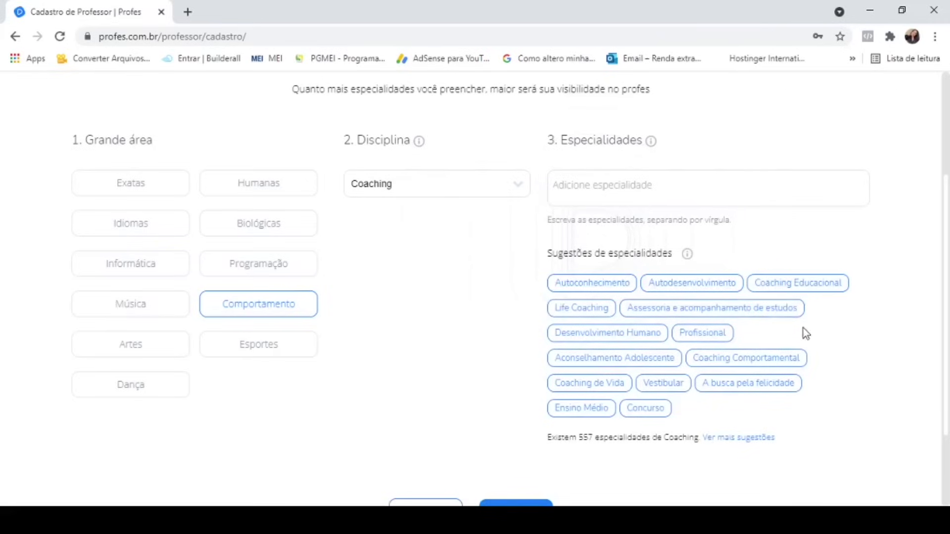
left_click(716, 335)
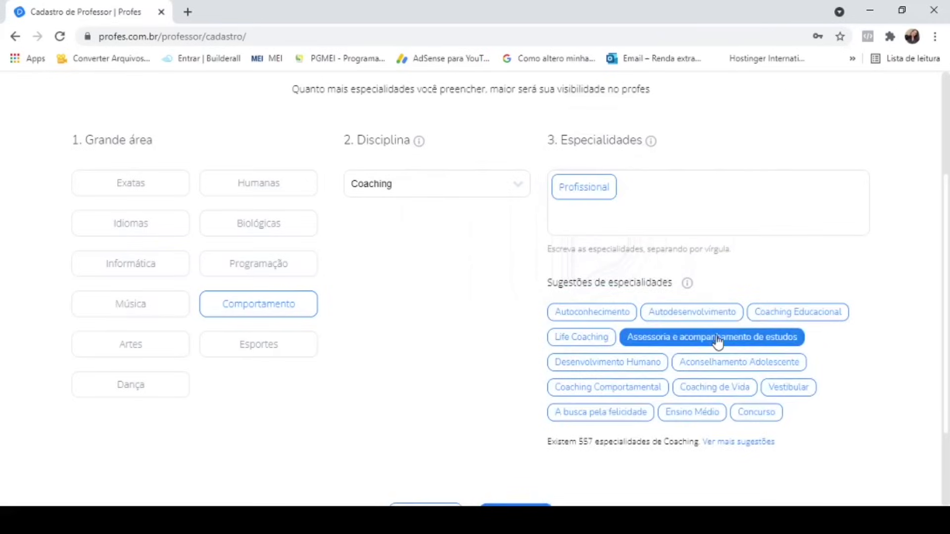
scroll(524, 350, "down", 2)
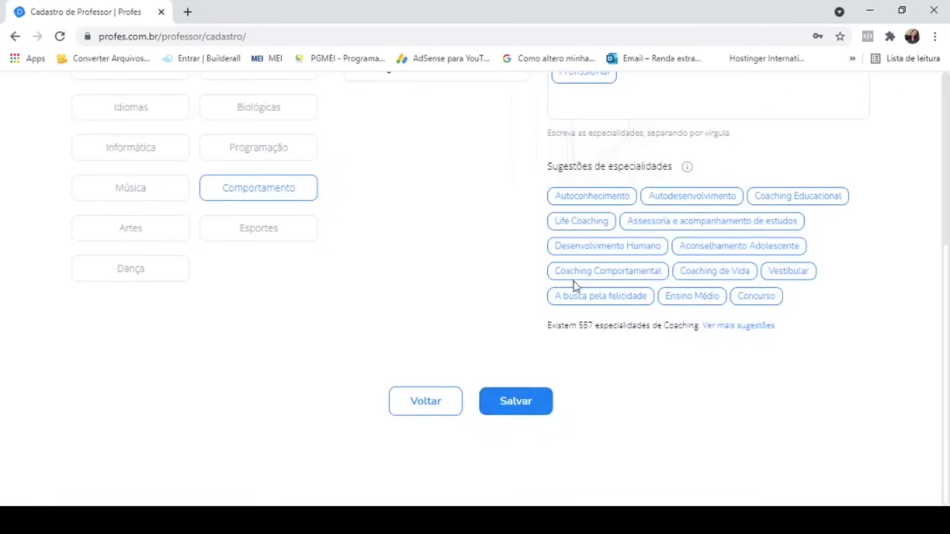
left_click(612, 248)
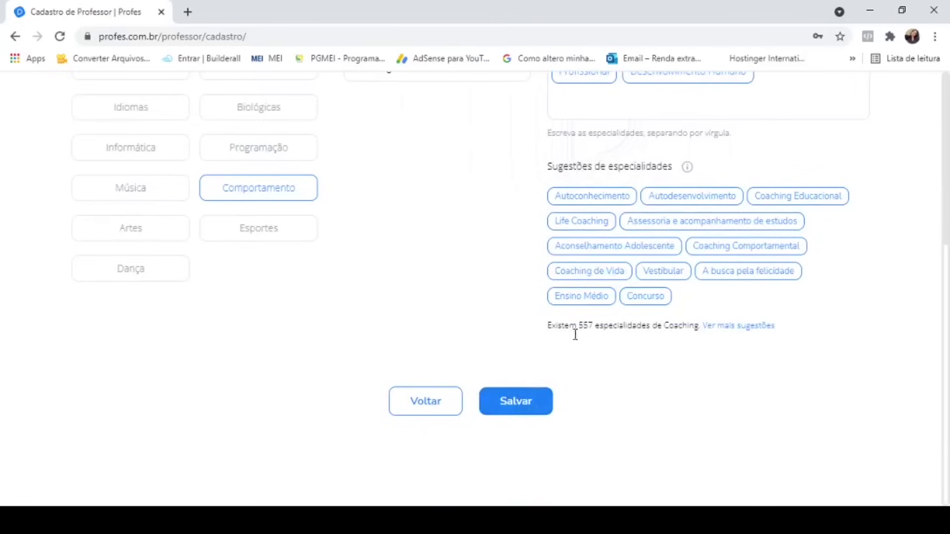
left_click(532, 399)
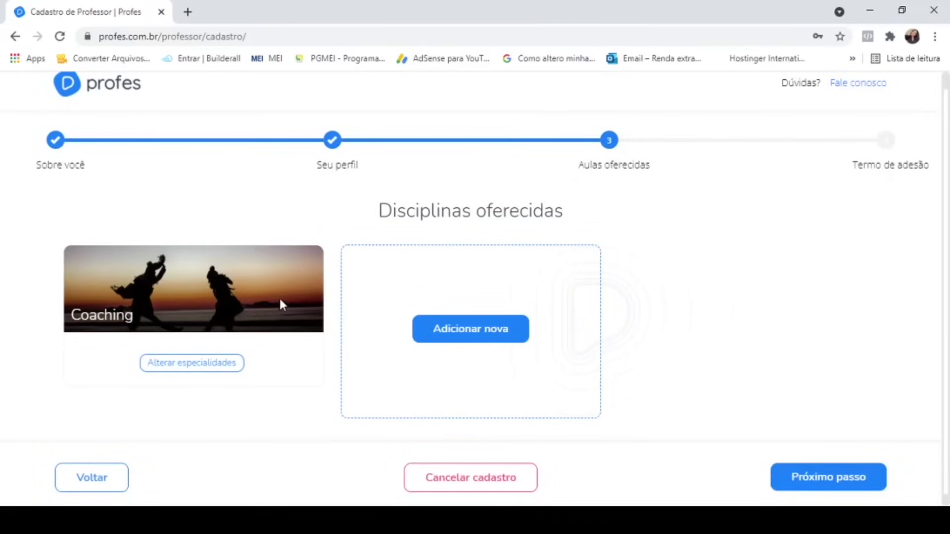
Step: Continue past the offered disciplines, settling the price per one-hour class and the option to show the phone to registered subscriber students
scroll(280, 300, "down", 1)
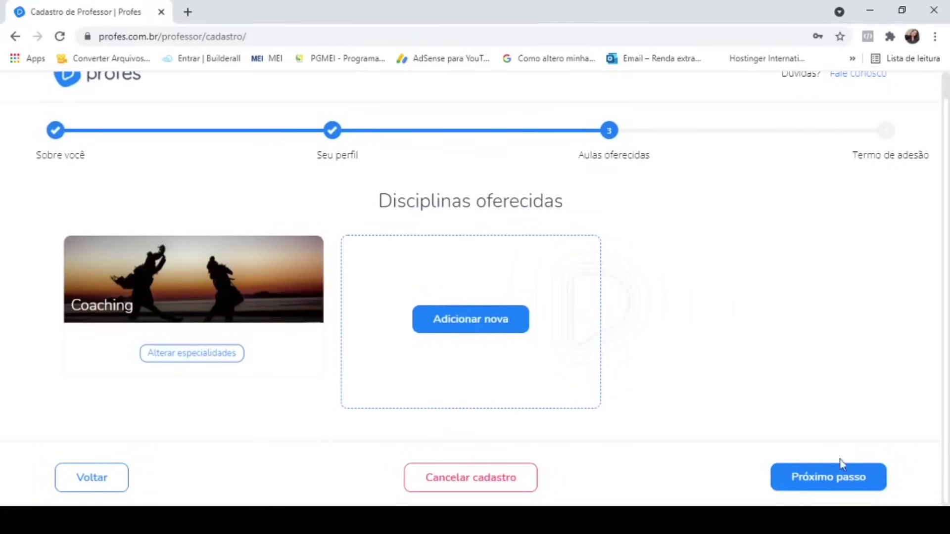
left_click(827, 477)
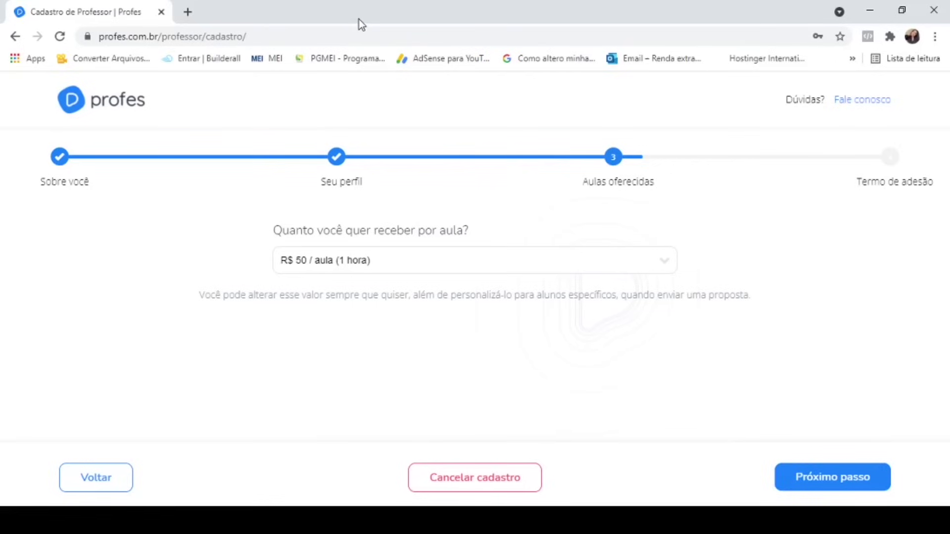
key("Up")
left_click_drag(500, 294, 706, 295)
left_click(809, 394)
left_click(834, 485)
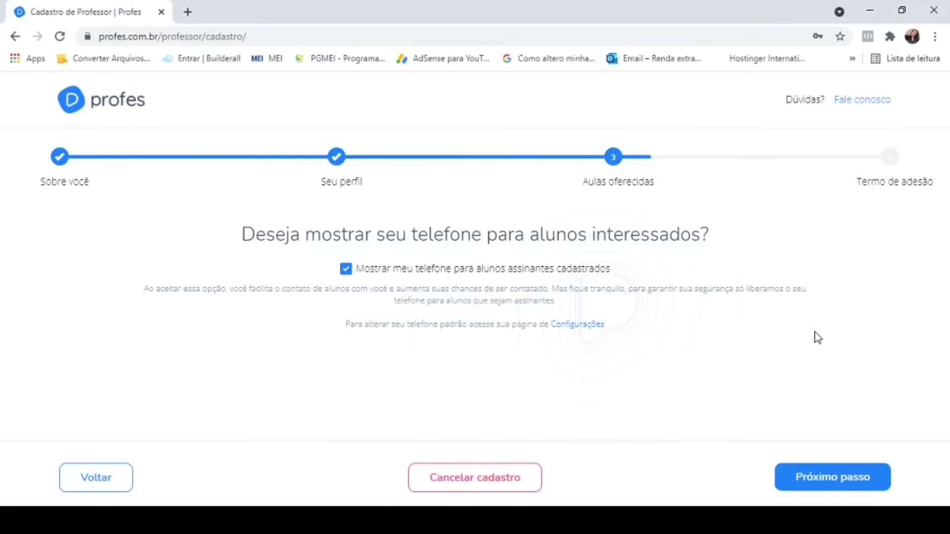
left_click(345, 268)
left_click(848, 487)
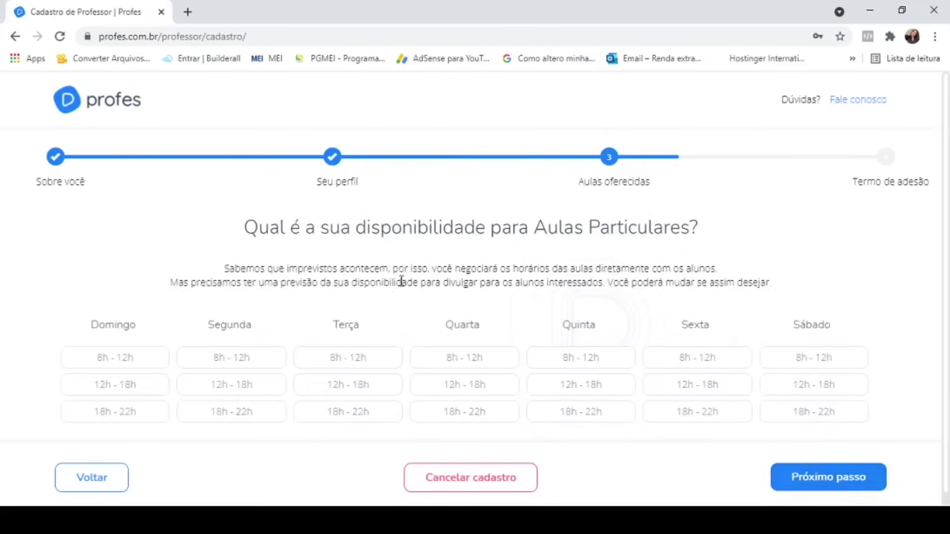
Step: Mark Segunda 18h - 22h as the availability for private lessons and keep the free trial class offered
scroll(411, 251, "down", 1)
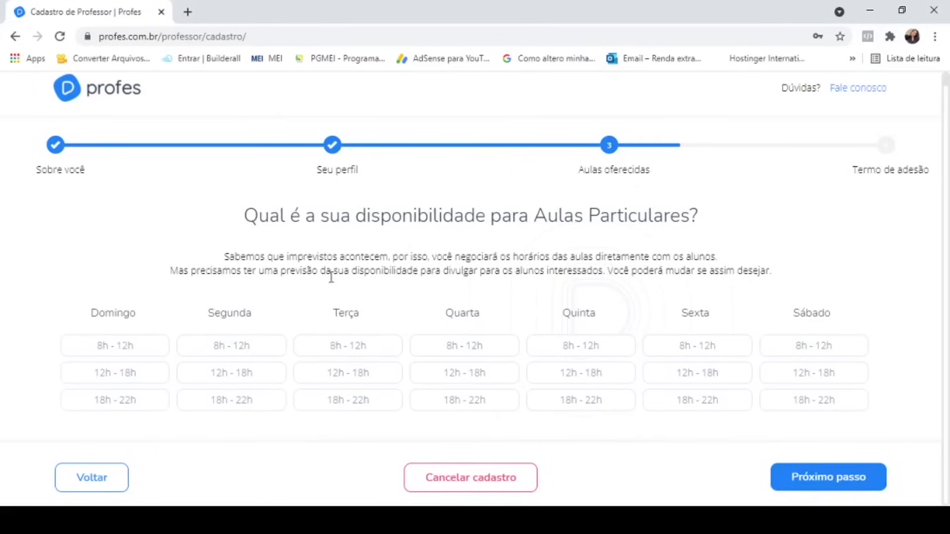
left_click(278, 403)
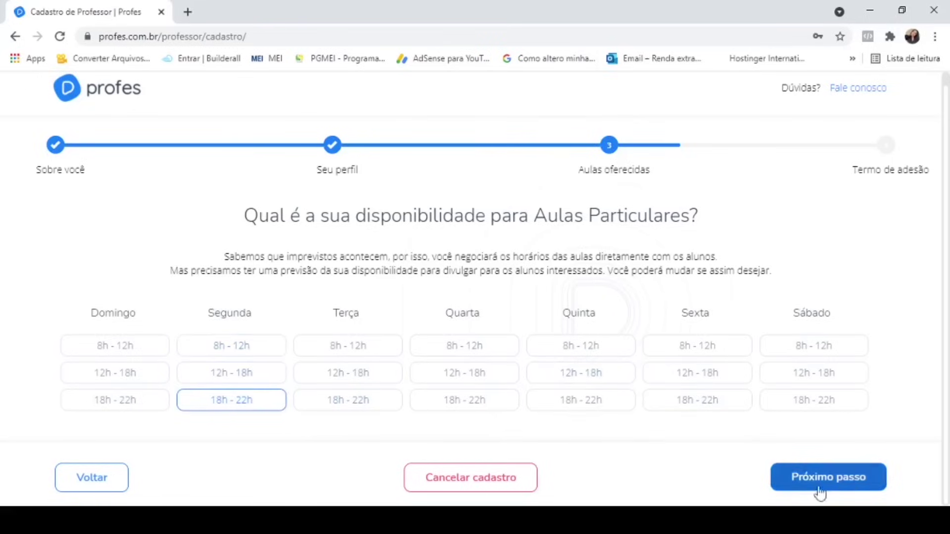
left_click(859, 475)
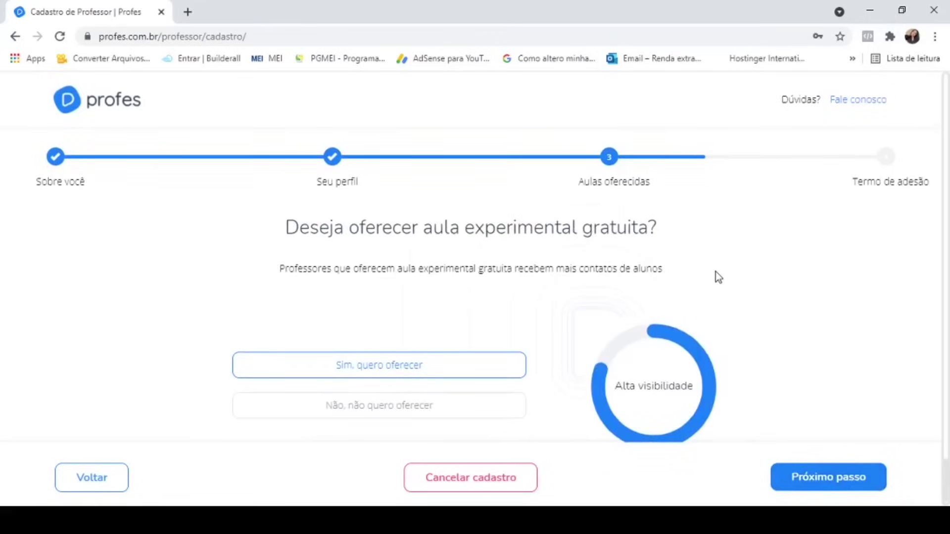
scroll(717, 277, "down", 1)
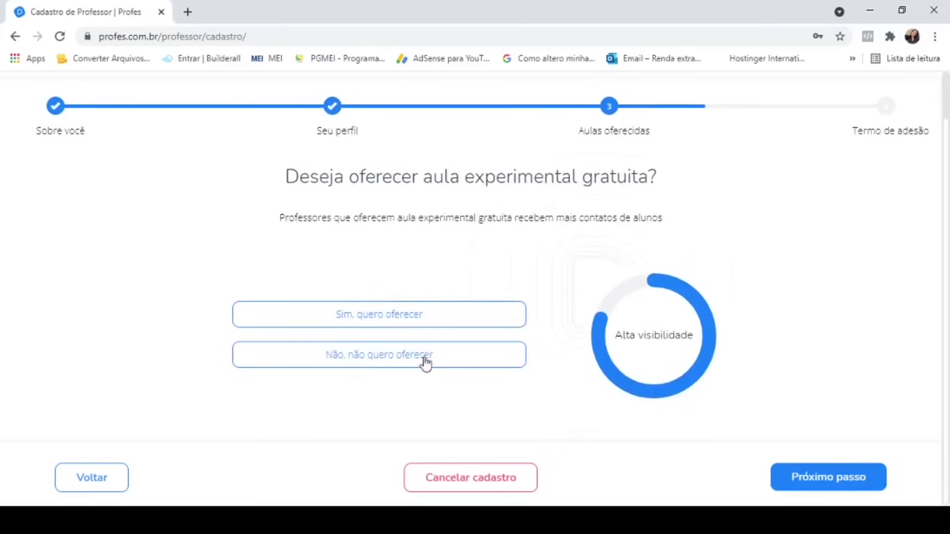
left_click(821, 481)
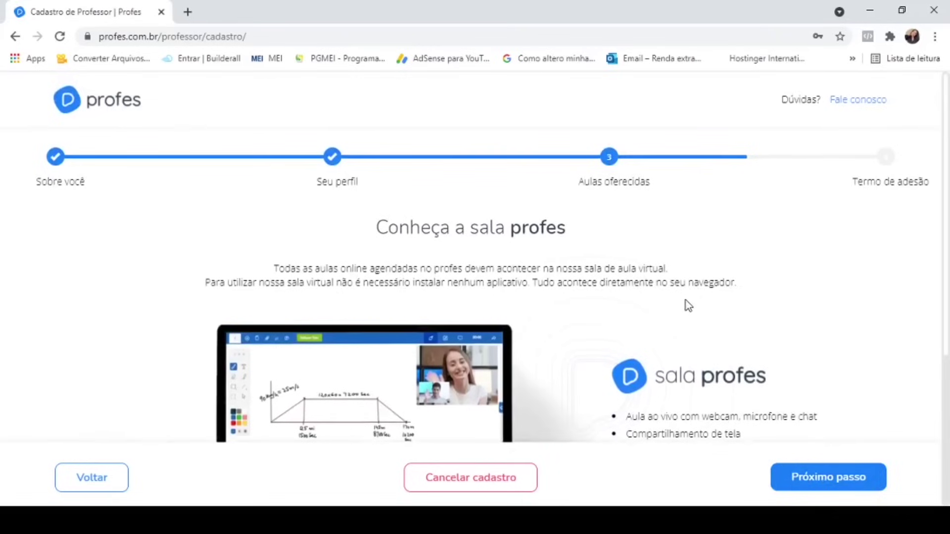
Step: Read through the Sala profes virtual classroom presentation and its feature list, and proceed to the class type question
left_click_drag(480, 271, 604, 271)
scroll(429, 298, "down", 1)
scroll(426, 293, "down", 1)
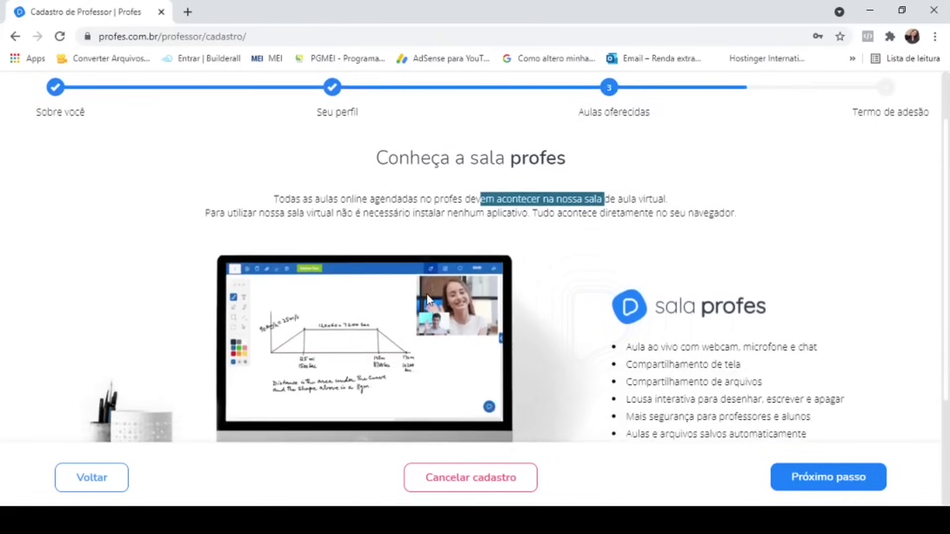
scroll(485, 277, "down", 3)
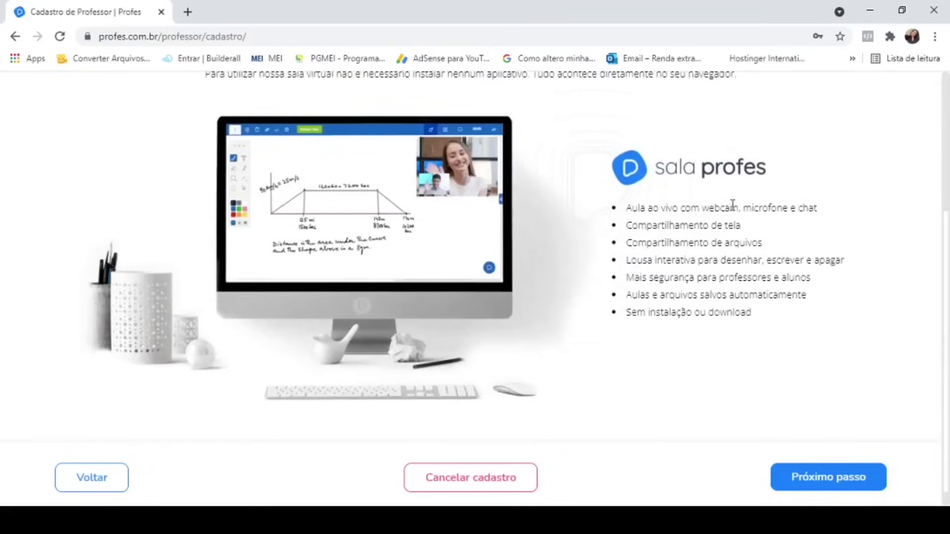
left_click_drag(730, 213, 751, 279)
left_click(826, 476)
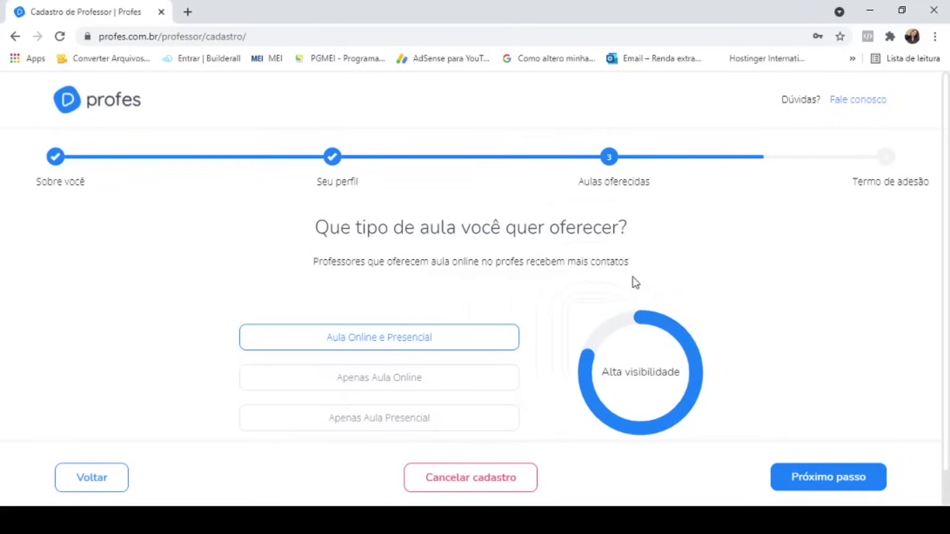
Step: Choose Apenas Aula Online as the type of class offered and proceed to the highlight text
scroll(611, 282, "down", 1)
left_click(457, 352)
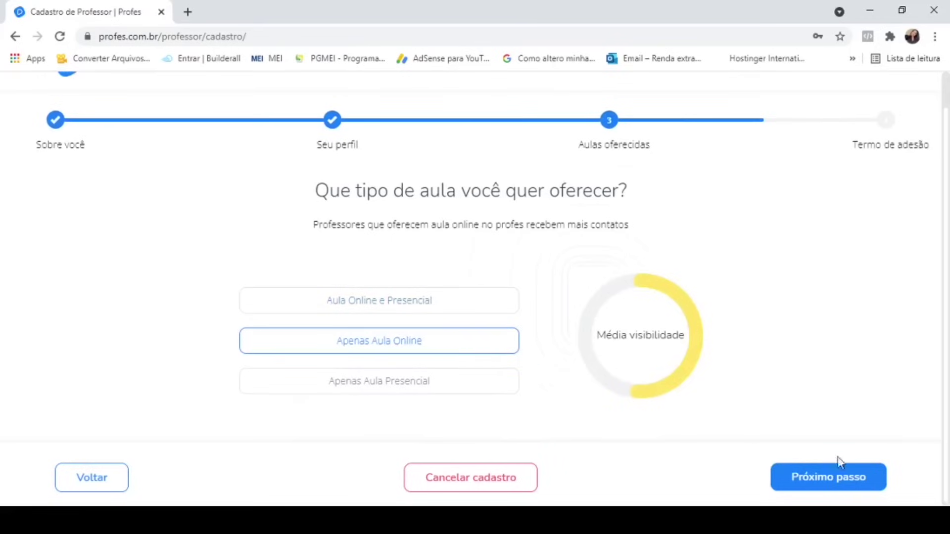
left_click(868, 483)
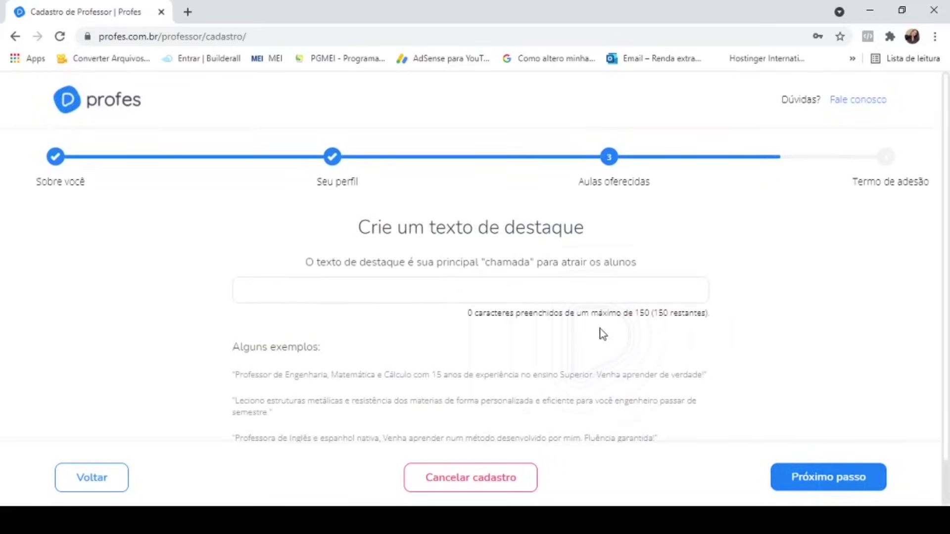
Step: Enter the highlight text "Essa é uma conta teste, por isso recomendo que aqui esteja um texto persuasivo" and proceed to the terms
scroll(589, 326, "down", 1)
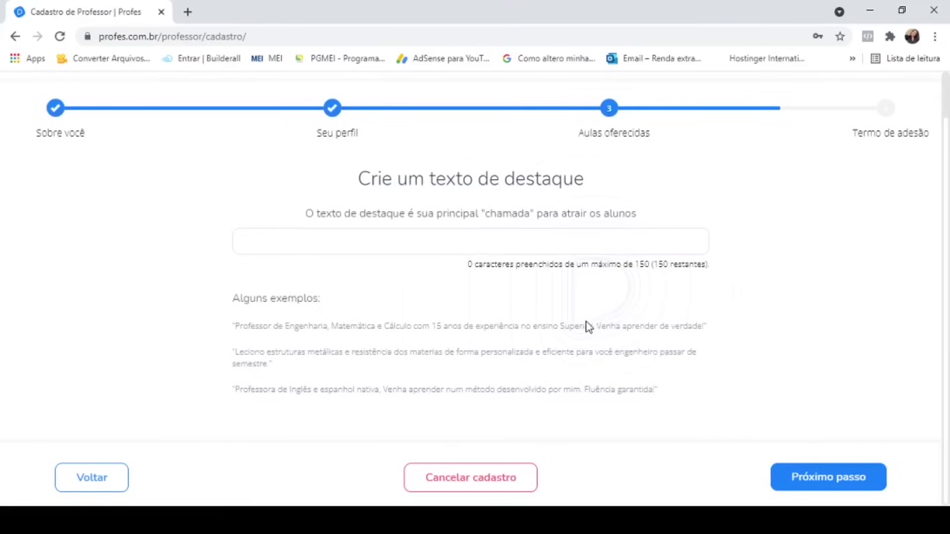
left_click(532, 243)
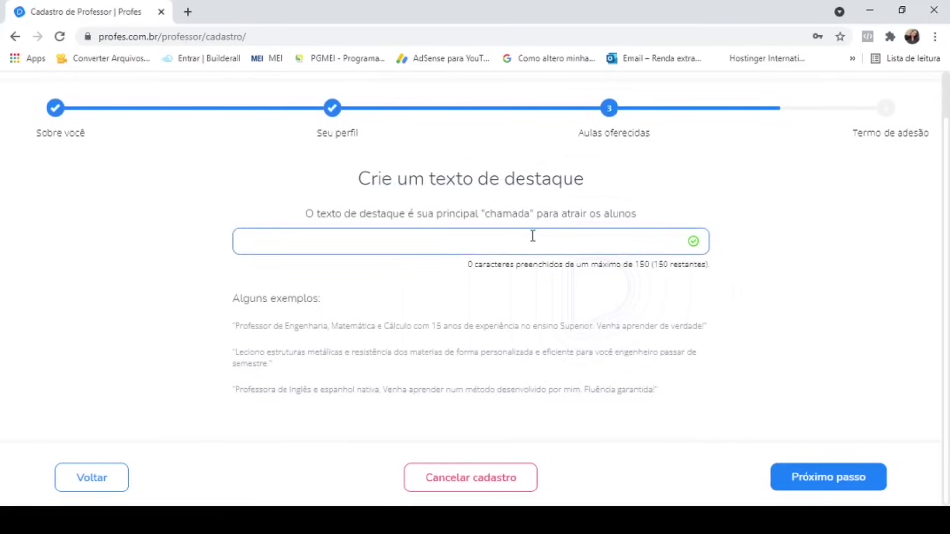
type("Essa é uma conta teste, por is")
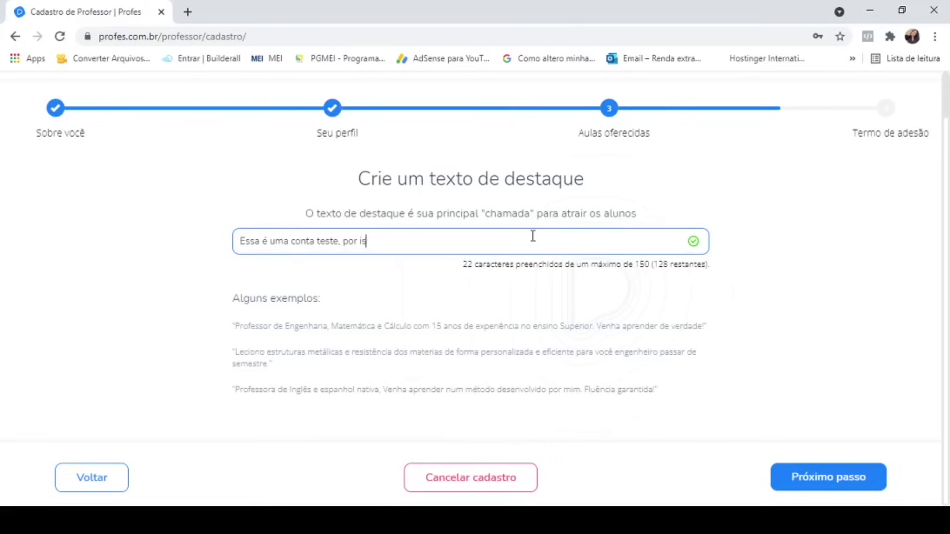
type("so recomendo que")
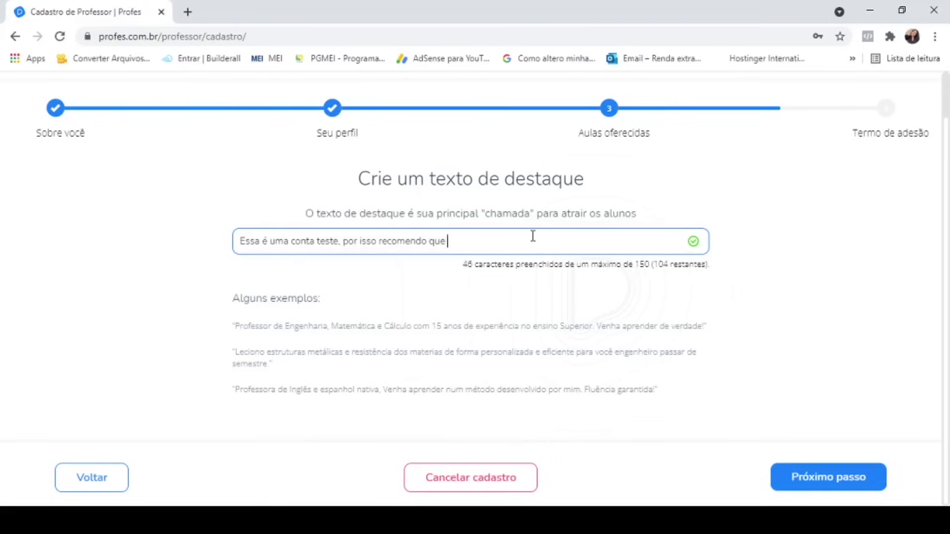
type(" aqui esteja o ")
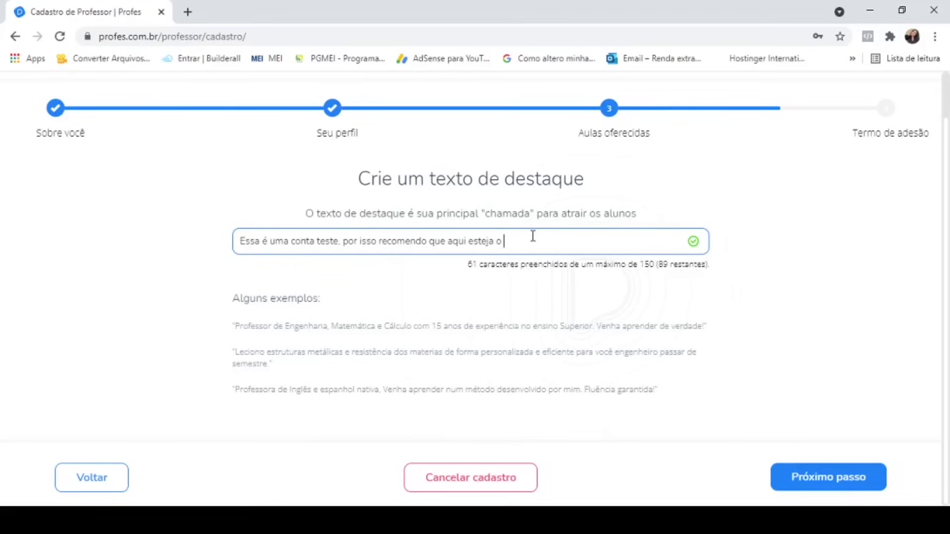
type("texto")
key("BackSpace")
type("um texto persuasivo")
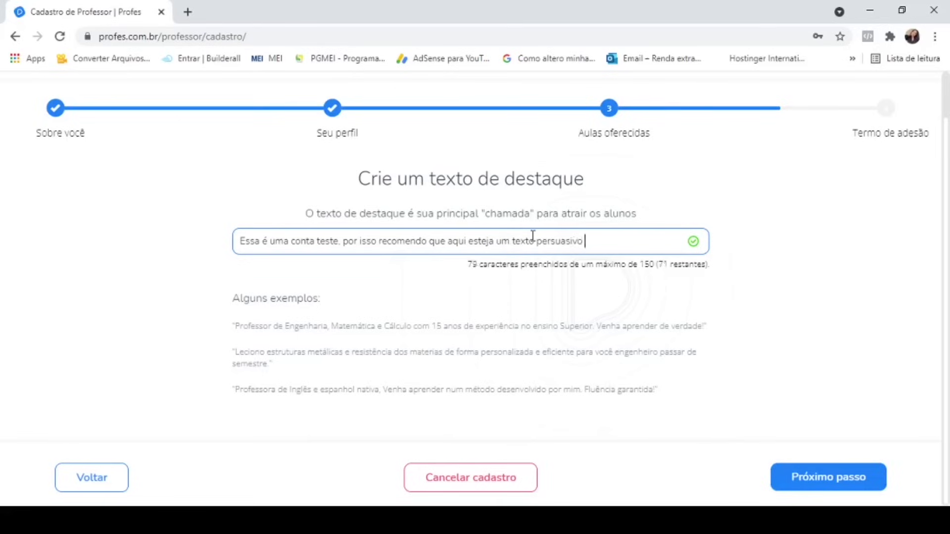
key("Return")
Step: Review the main points of the Termos de Uso, accept the Termos de Adesão, and proceed to the teacher plans
left_click_drag(567, 287, 615, 358)
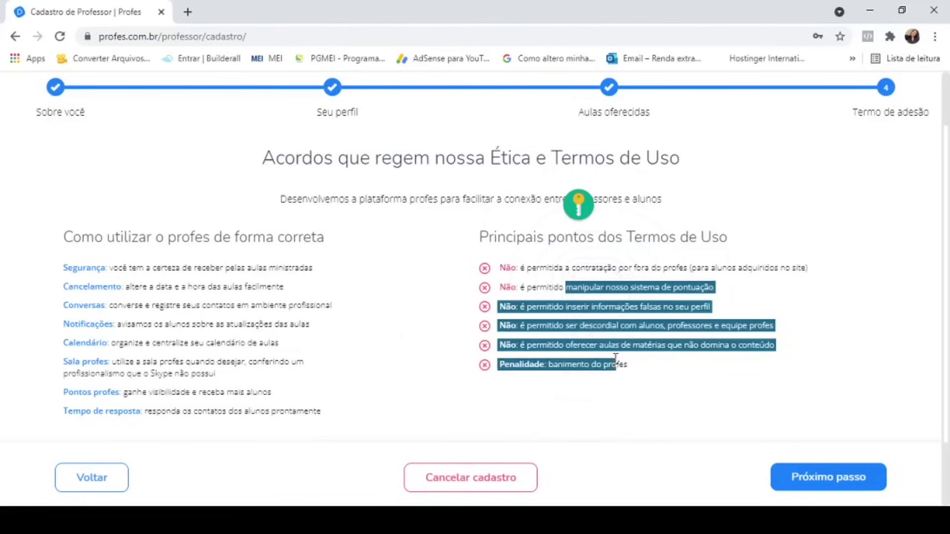
left_click(528, 345)
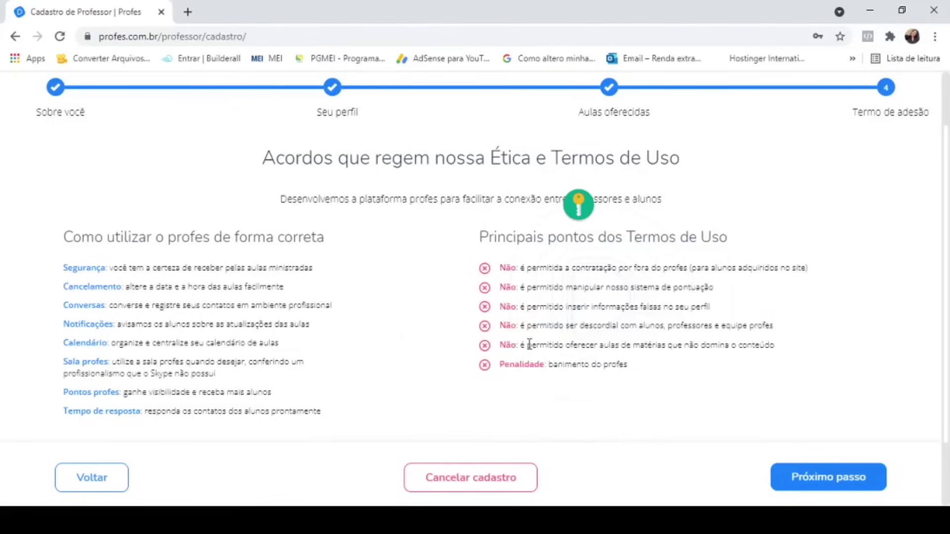
left_click_drag(521, 345, 788, 348)
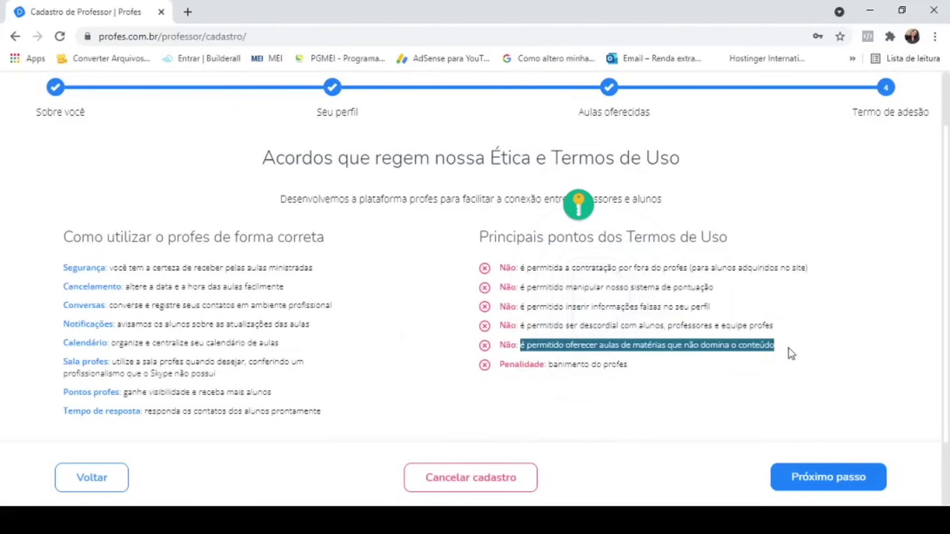
left_click(636, 369)
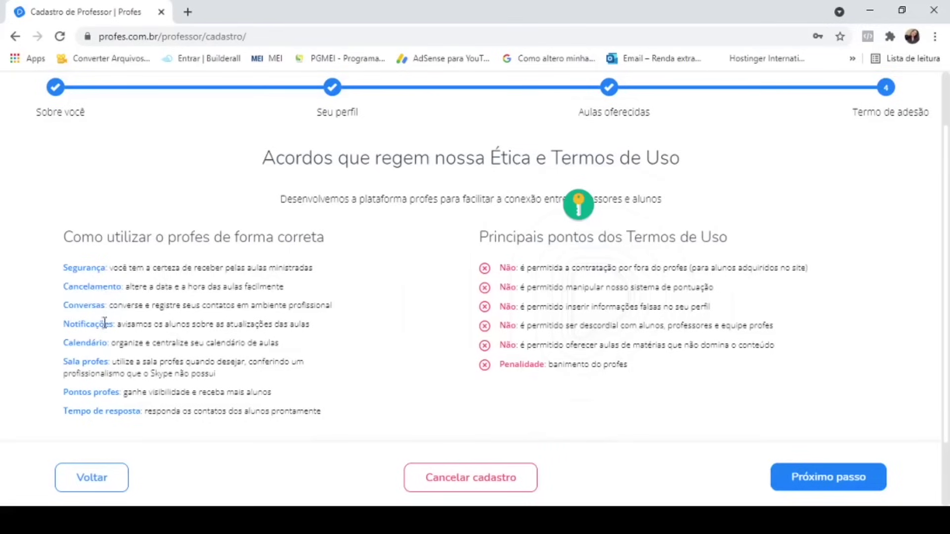
scroll(102, 365, "down", 2)
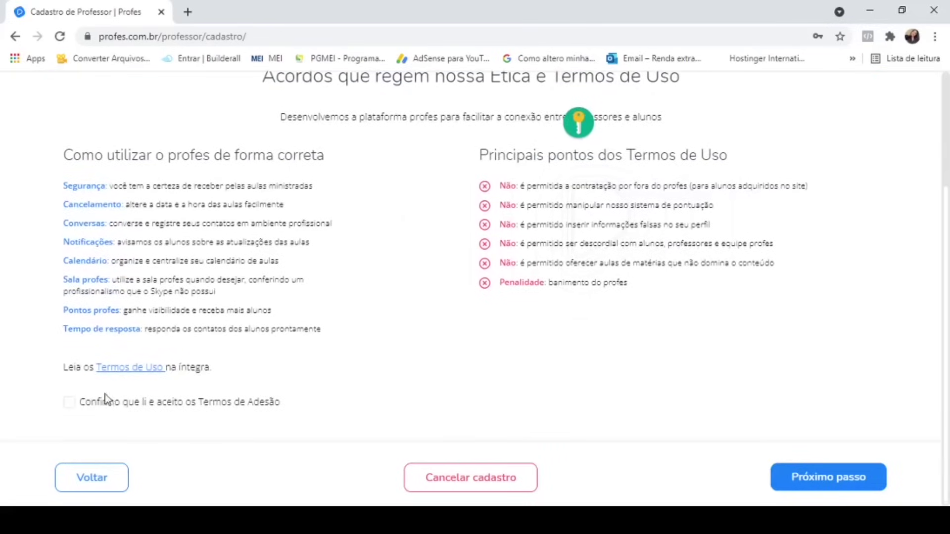
left_click(70, 403)
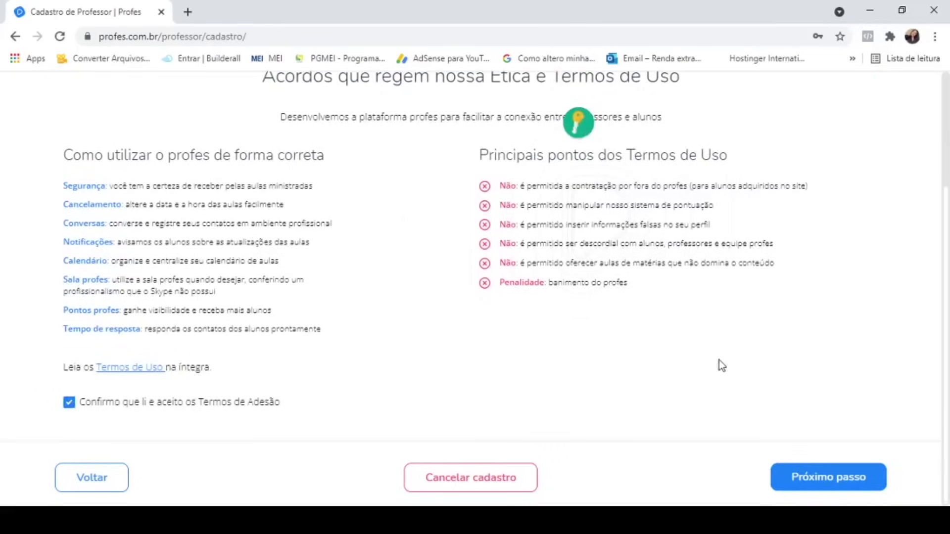
scroll(722, 366, "up", 3)
left_click(829, 478)
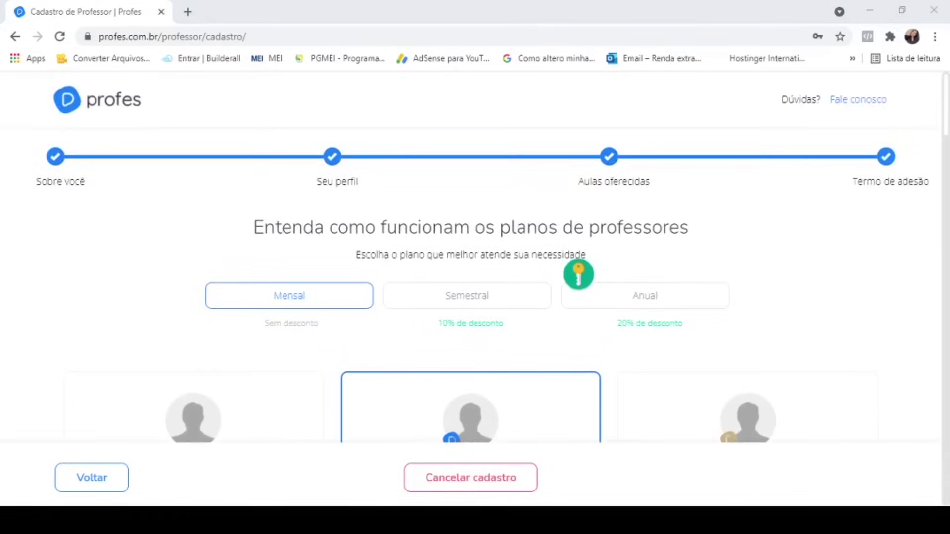
Step: Compare the monthly Básico, Profissional and Premium teacher plans and their prices
scroll(693, 346, "down", 4)
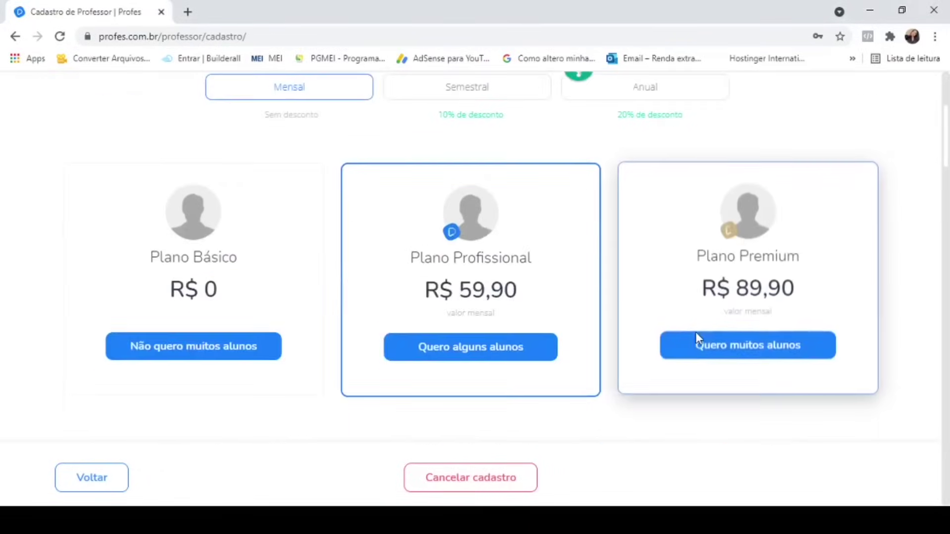
scroll(287, 275, "up", 4)
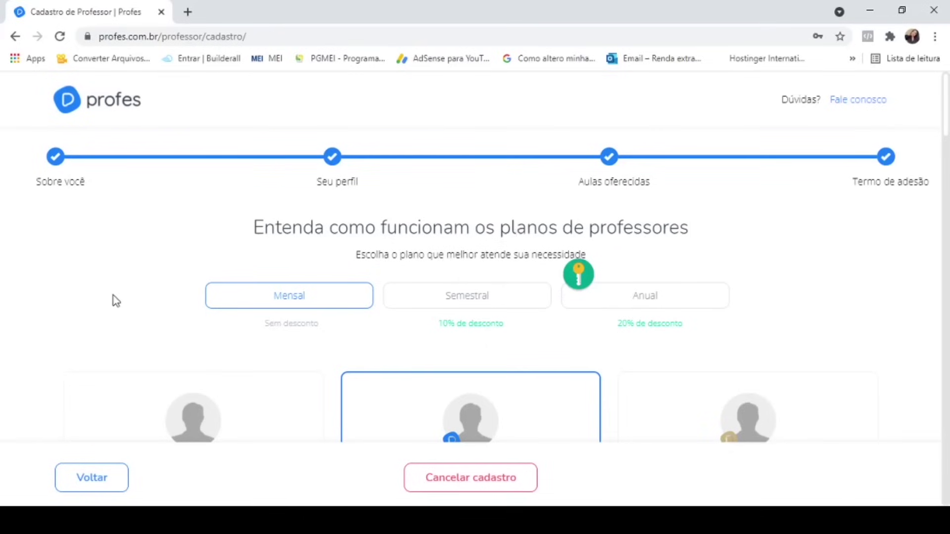
scroll(112, 297, "down", 4)
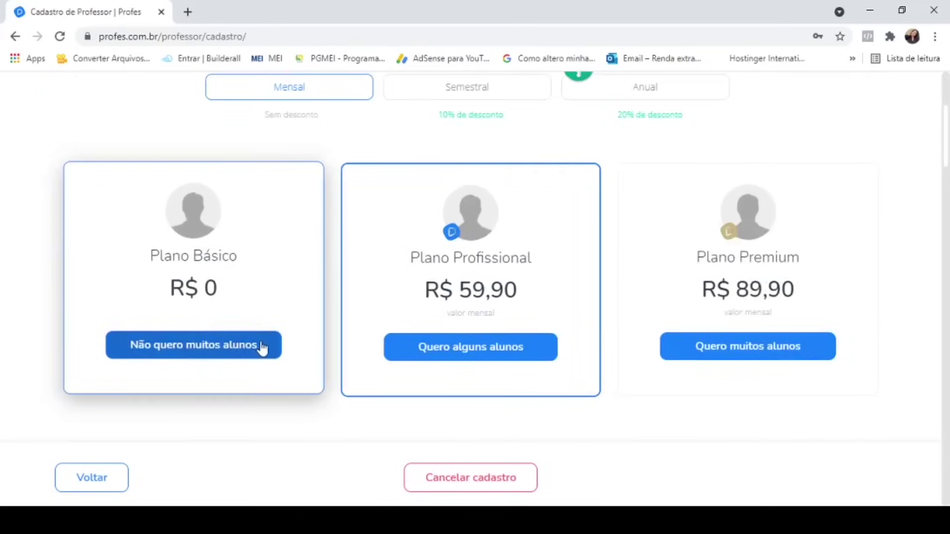
Step: Review the benefits of each teacher plan and choose the free Plano Básico to complete the registration
scroll(183, 353, "down", 3)
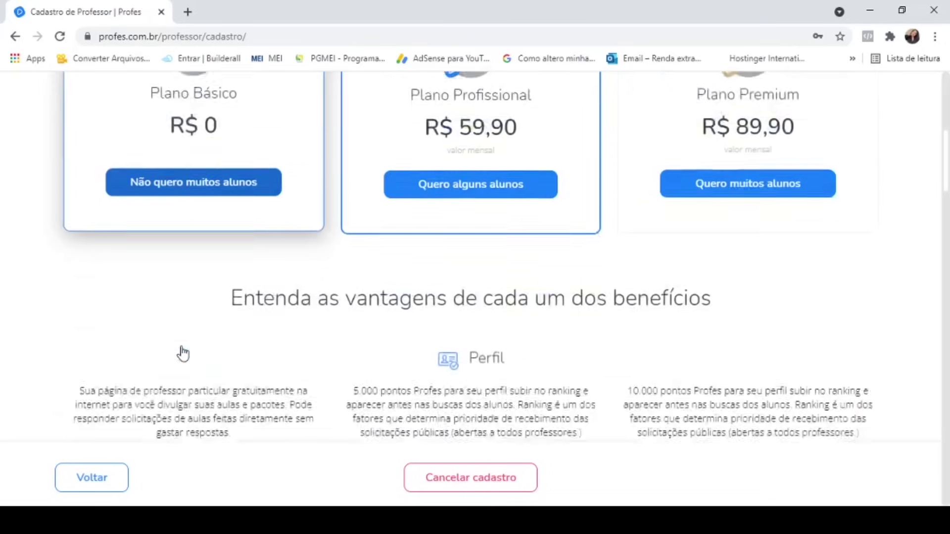
scroll(183, 353, "down", 5)
scroll(183, 349, "up", 6)
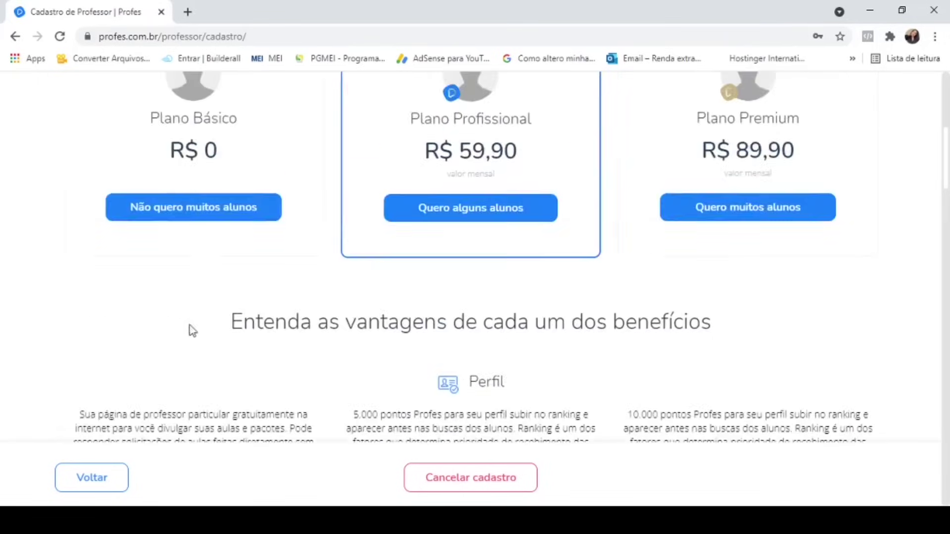
left_click(214, 206)
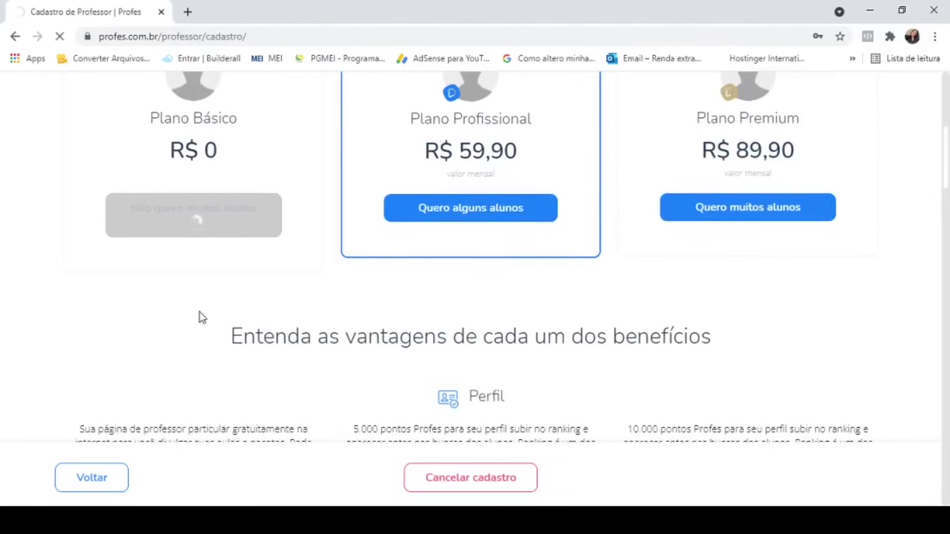
scroll(199, 312, "down", 5)
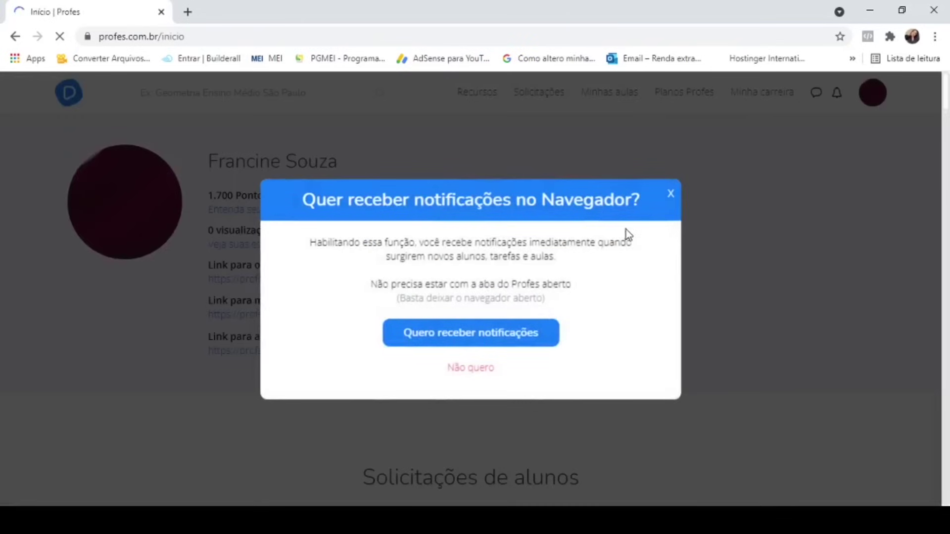
Step: Dismiss the browser notifications offer and look over the Solicitações de alunos and Simulador de Pontos Profes e Ranking sections of the teacher home page
left_click(670, 193)
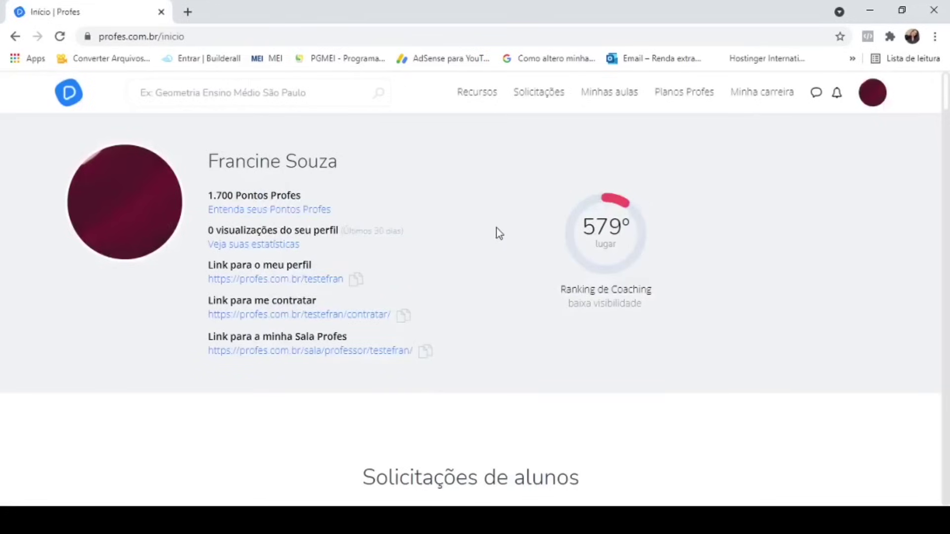
scroll(483, 228, "down", 7)
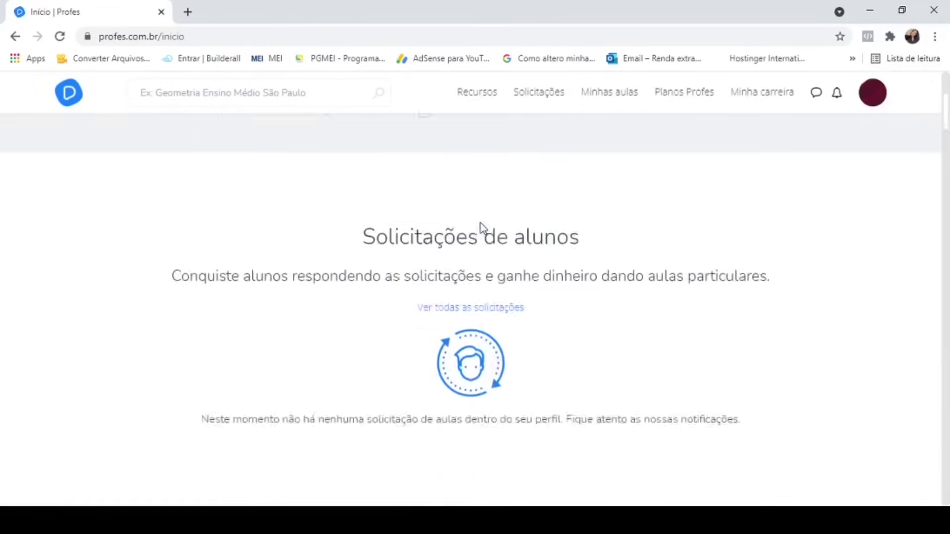
scroll(482, 227, "down", 4)
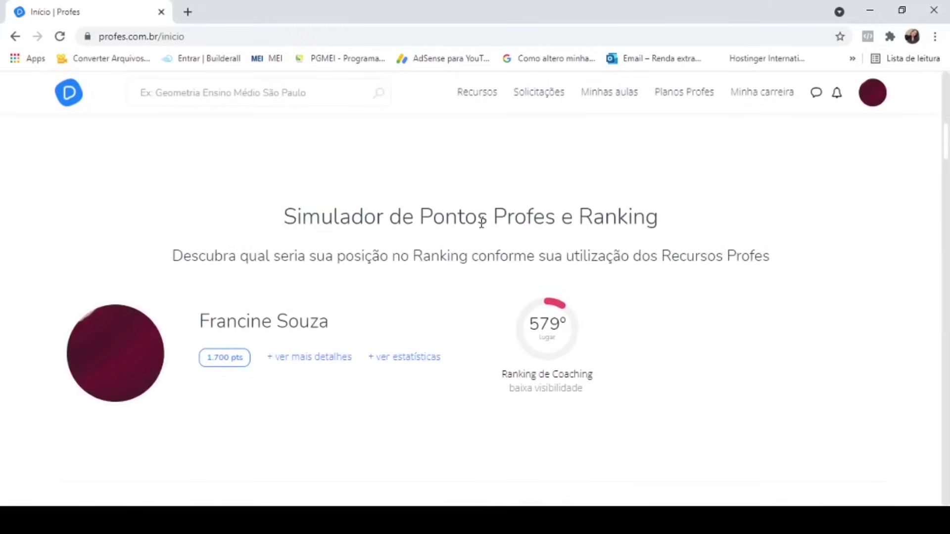
scroll(481, 221, "up", 10)
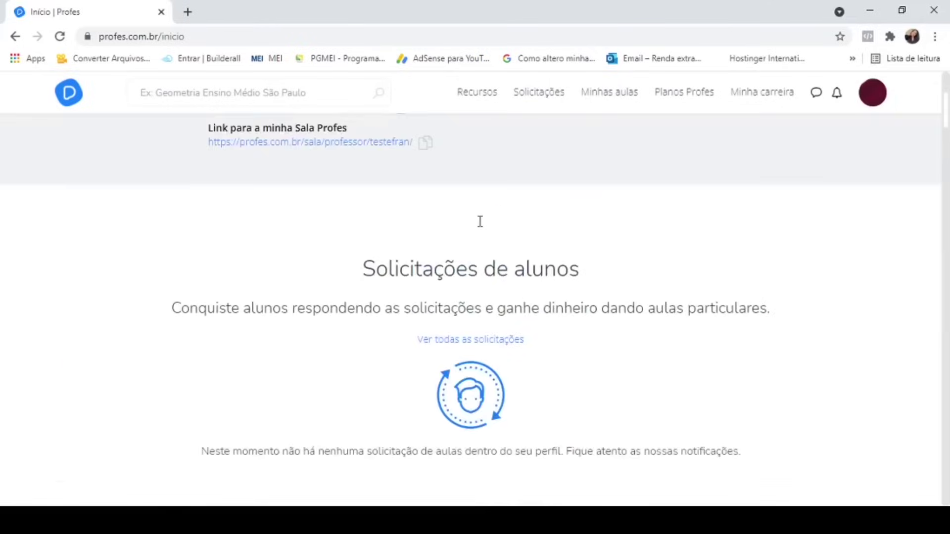